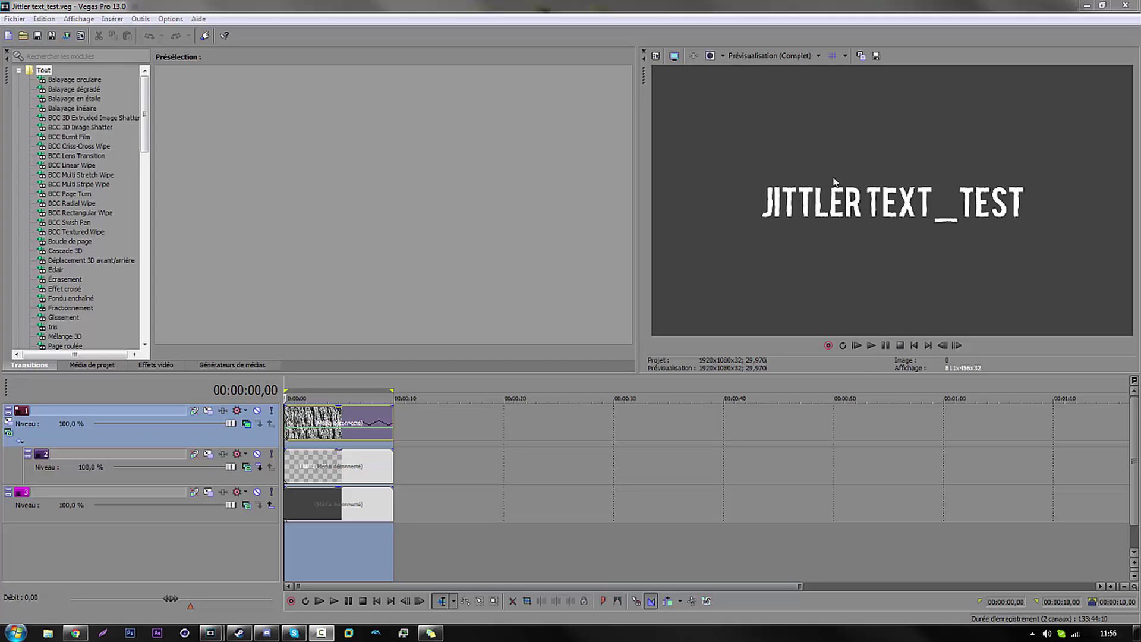
Preview the finished jitter text test, then start a new empty untitled project.
{"action": "left_click", "coordinate": [870, 346]}
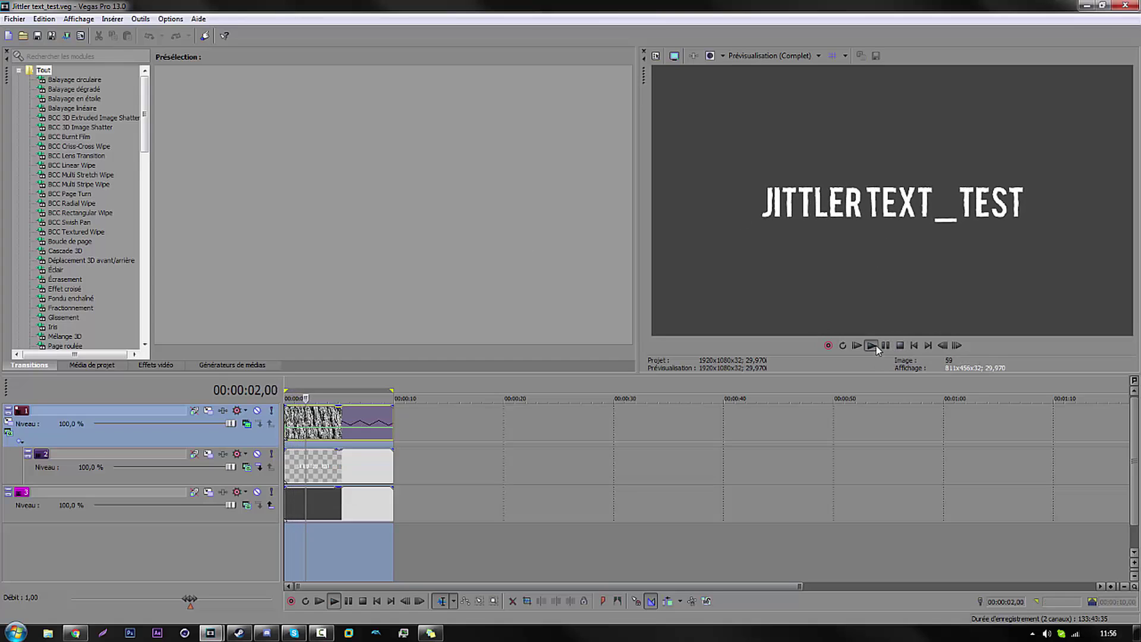
{"action": "left_click", "coordinate": [886, 346]}
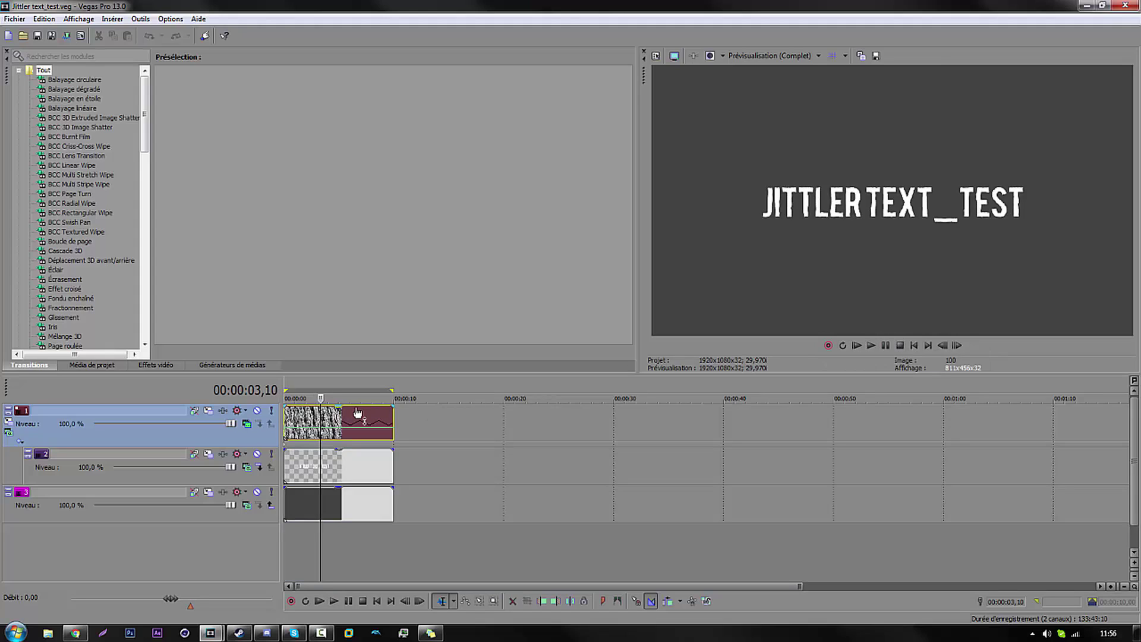
{"action": "left_click", "coordinate": [8, 36]}
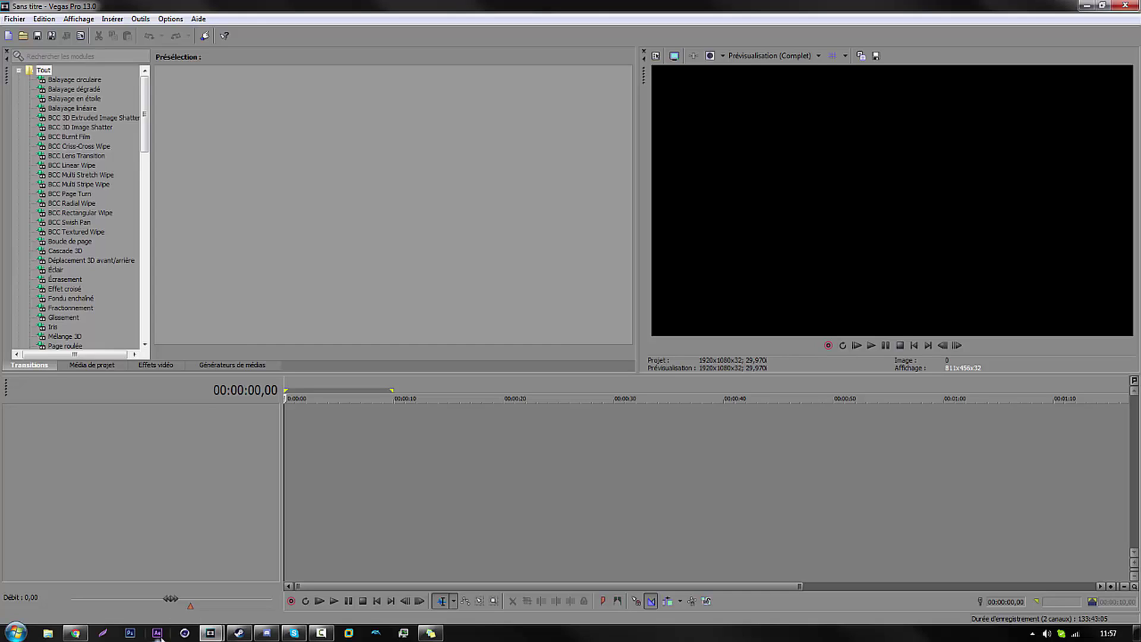
Drag the S_TextureNoiseEmboss (Par défaut) preset from Media Generators onto a new timeline track.
{"action": "left_click", "coordinate": [265, 365]}
{"action": "scroll", "coordinate": [97, 301], "scroll_direction": "down", "scroll_amount": 10}
{"action": "scroll", "coordinate": [90, 293], "scroll_direction": "down", "scroll_amount": 9}
{"action": "scroll", "coordinate": [71, 171], "scroll_direction": "up", "scroll_amount": 1}
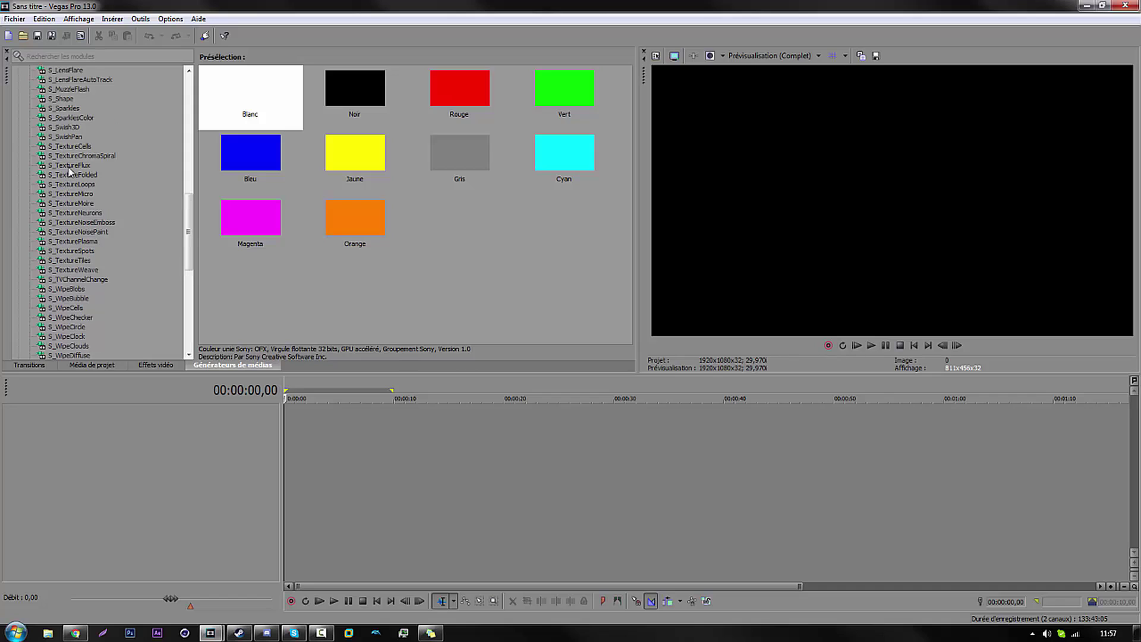
{"action": "left_click", "coordinate": [85, 223]}
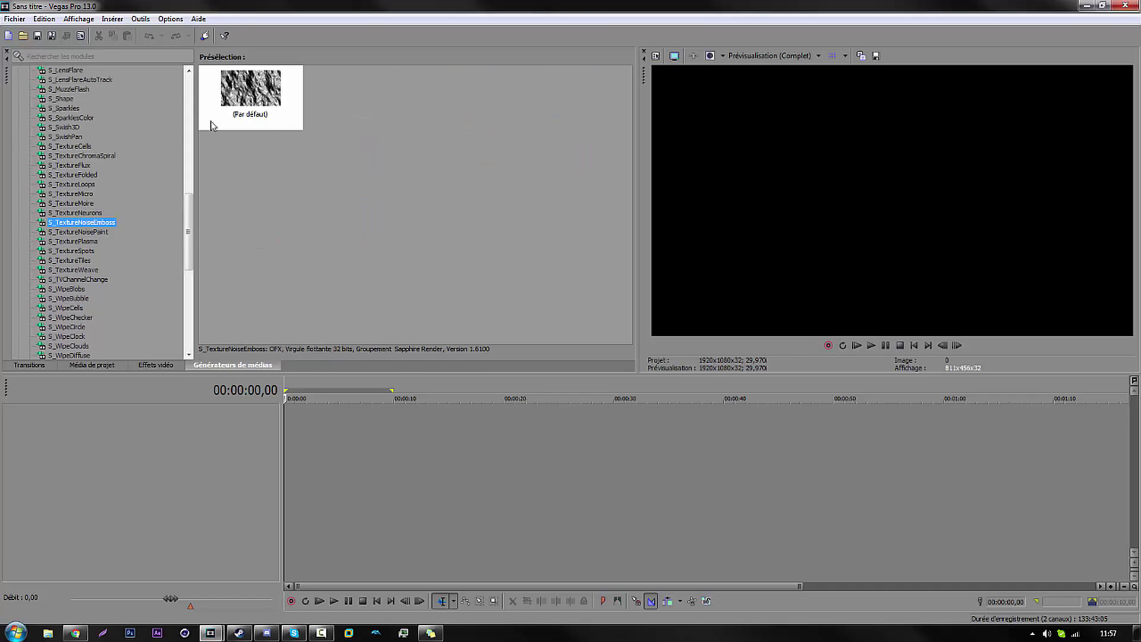
{"action": "left_click_drag", "start_coordinate": [250, 106], "coordinate": [277, 248]}
{"action": "left_click_drag", "start_coordinate": [271, 436], "coordinate": [269, 434]}
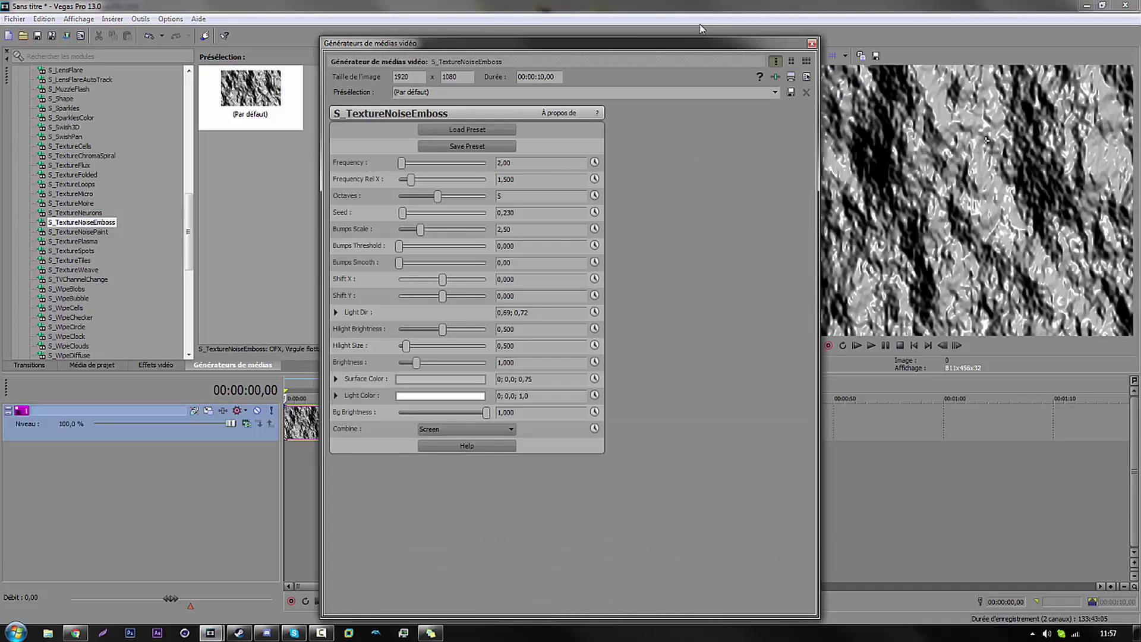
Set the noise-emboss Frequency to 1,50 and Frequency Rel X to 0,976.
{"action": "left_click_drag", "start_coordinate": [569, 42], "coordinate": [376, 38]}
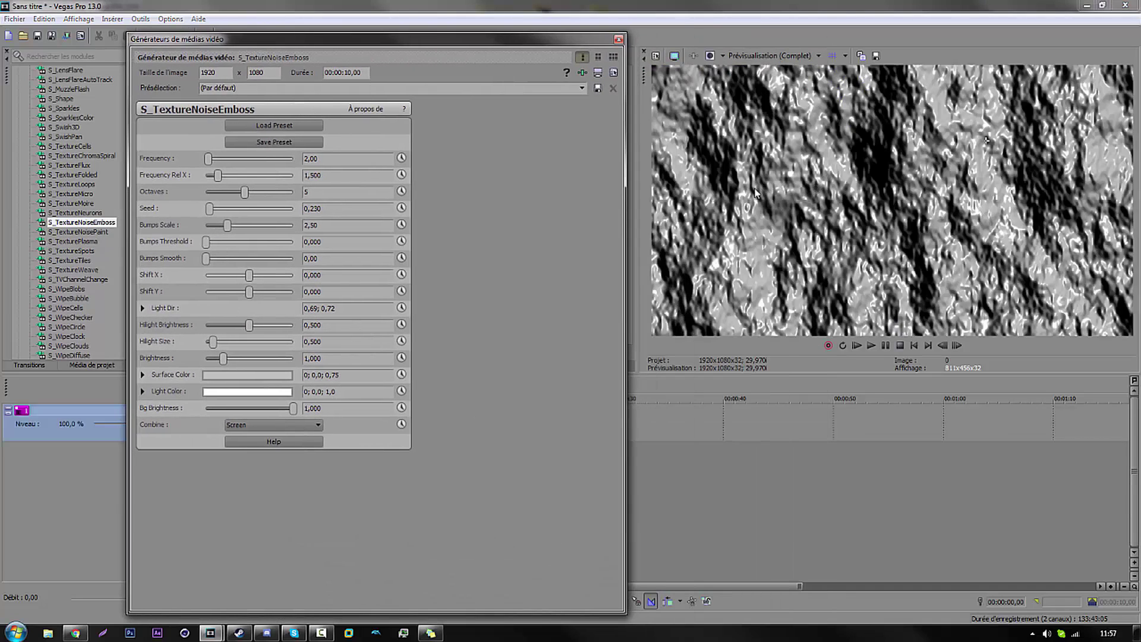
{"action": "left_click_drag", "start_coordinate": [209, 158], "coordinate": [209, 158]}
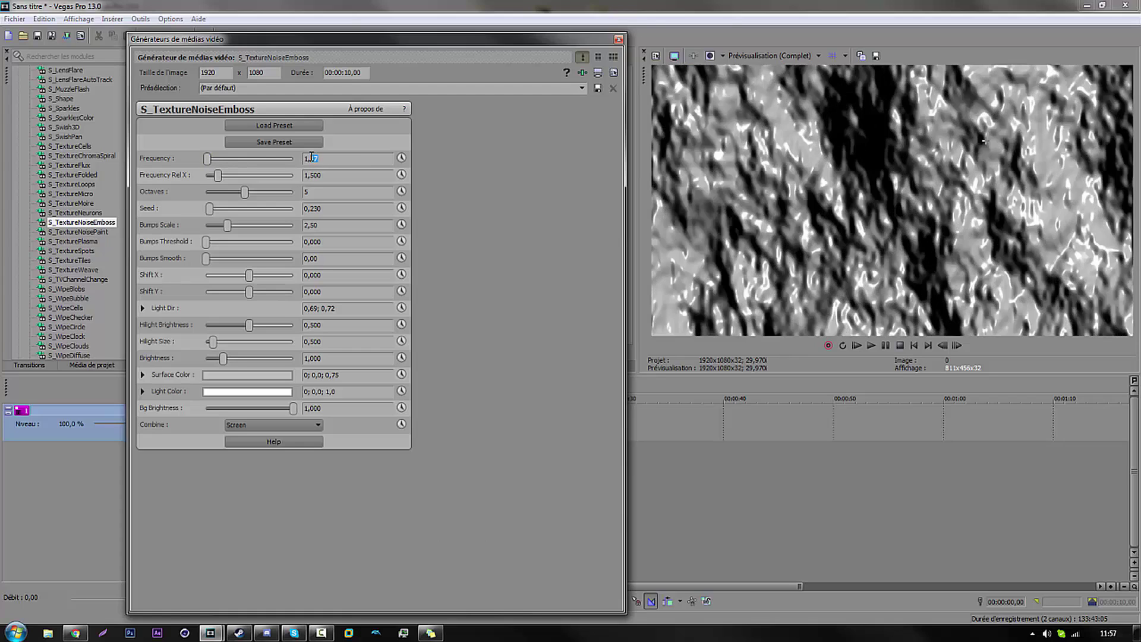
{"action": "key", "text": "Return"}
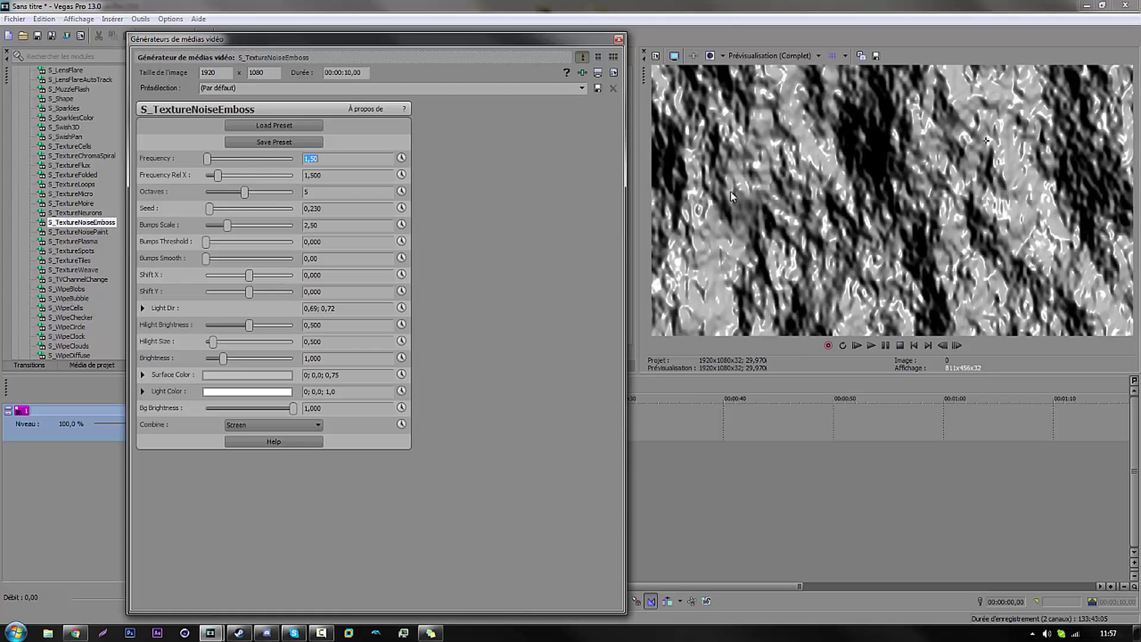
{"action": "left_click_drag", "start_coordinate": [216, 174], "coordinate": [217, 176]}
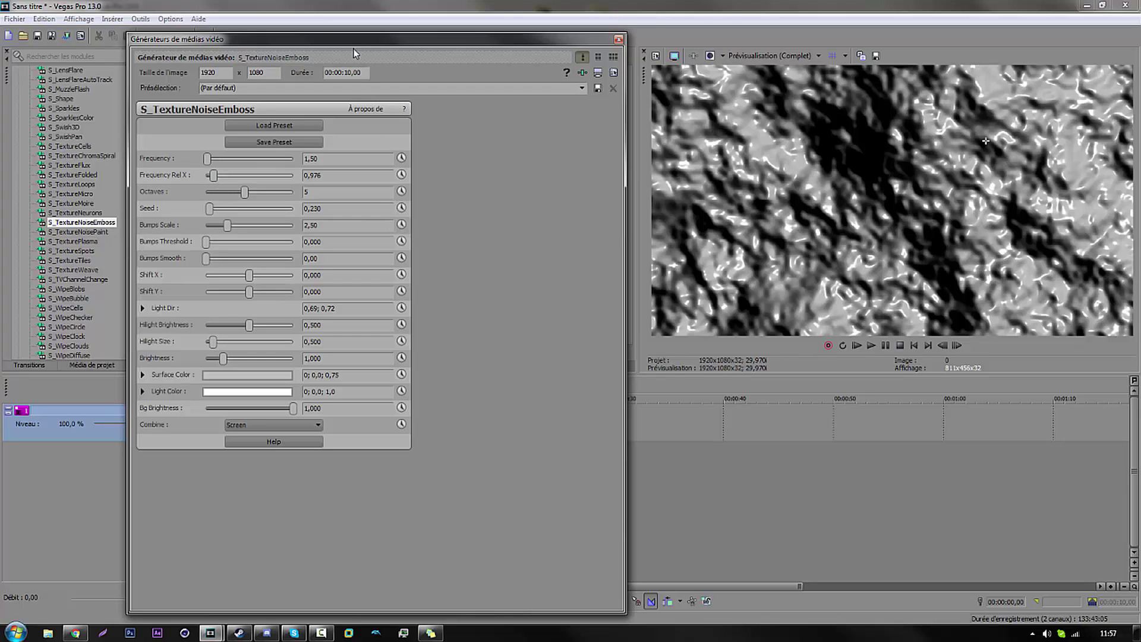
{"action": "left_click_drag", "start_coordinate": [354, 39], "coordinate": [721, 37]}
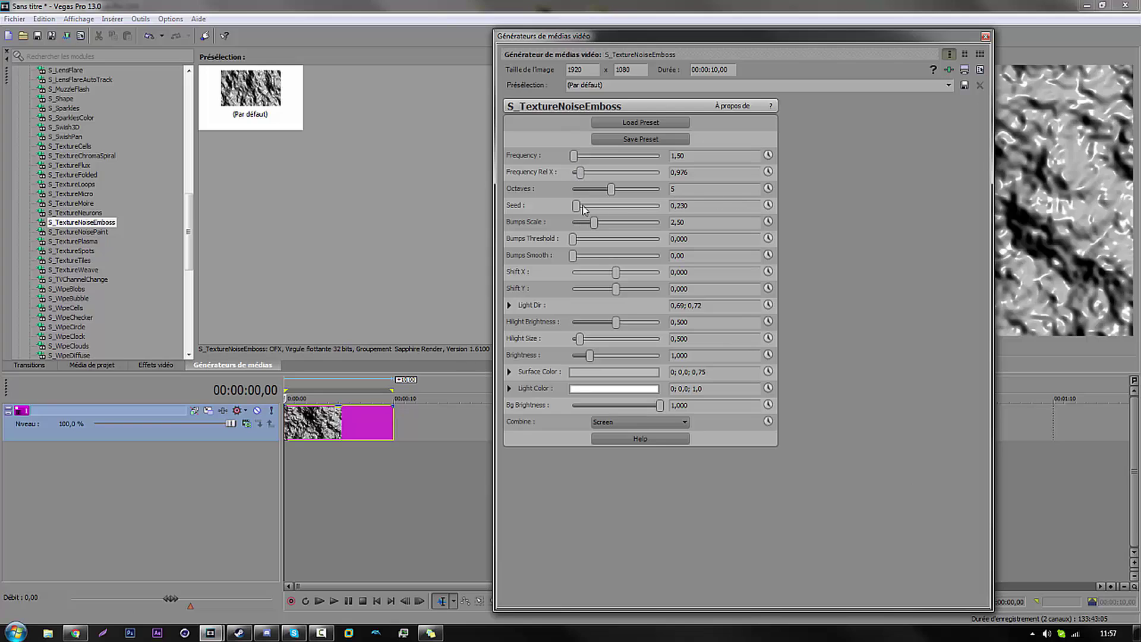
Keyframe Seed from 0 at about 3;29 up to 5,000 at the clip end.
{"action": "left_click", "coordinate": [768, 205]}
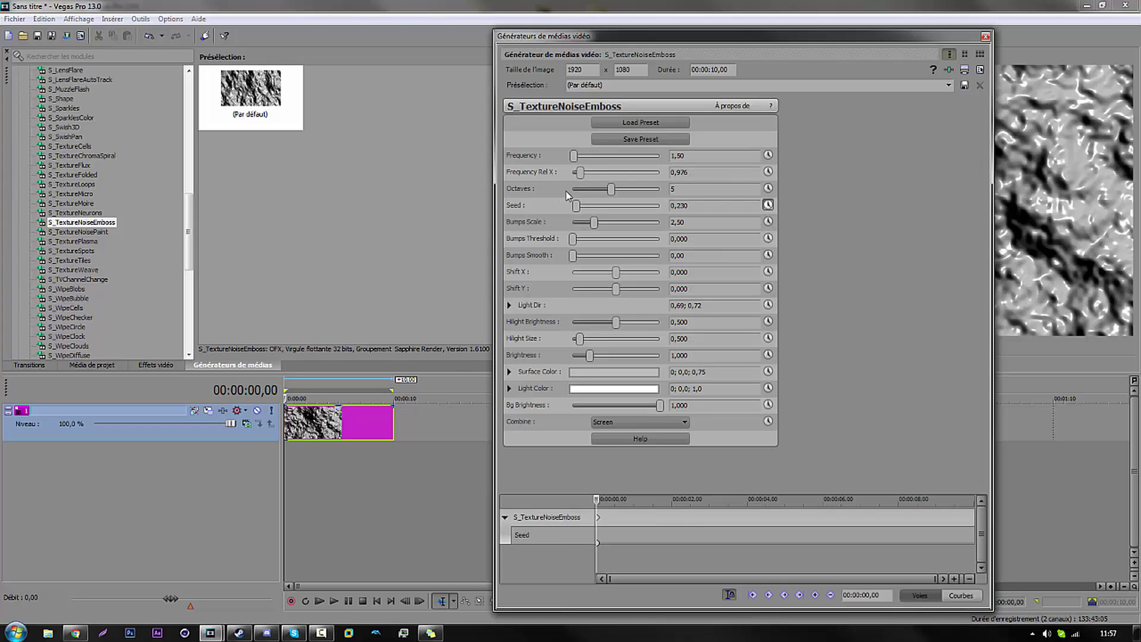
{"action": "left_click_drag", "start_coordinate": [576, 207], "coordinate": [572, 206]}
{"action": "left_click_drag", "start_coordinate": [947, 517], "coordinate": [988, 526]}
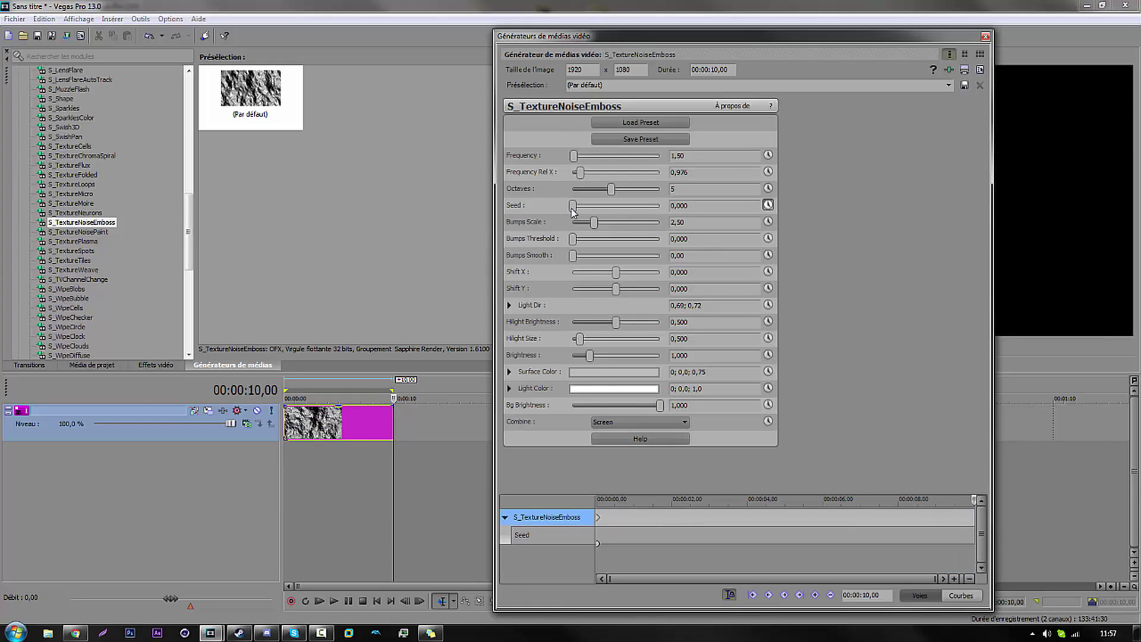
{"action": "left_click_drag", "start_coordinate": [574, 206], "coordinate": [660, 205]}
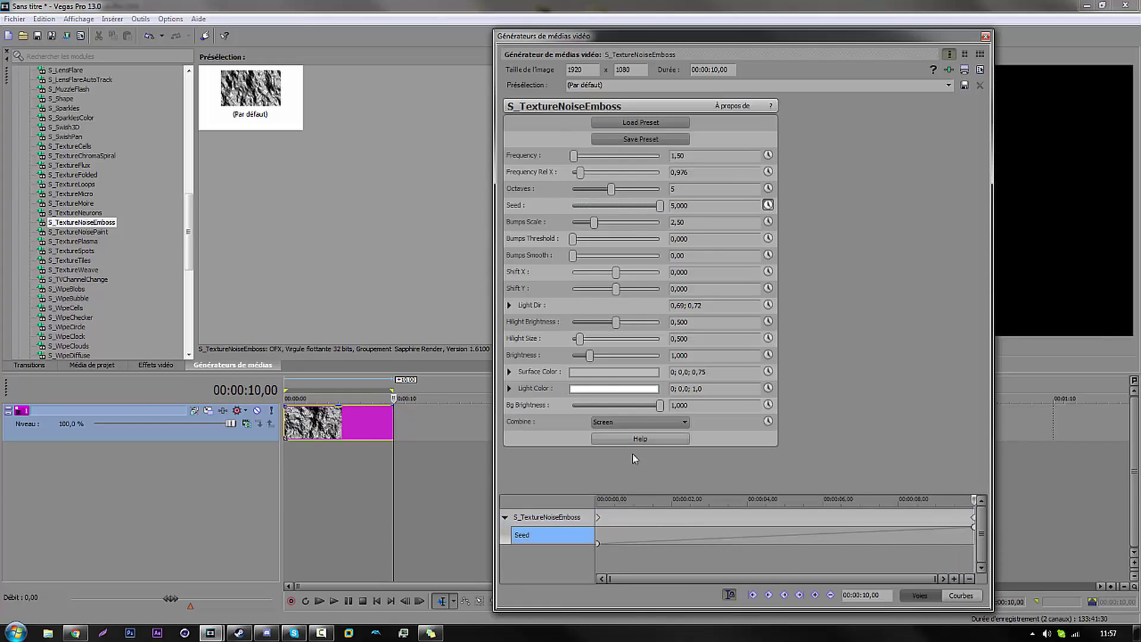
{"action": "left_click", "coordinate": [596, 518]}
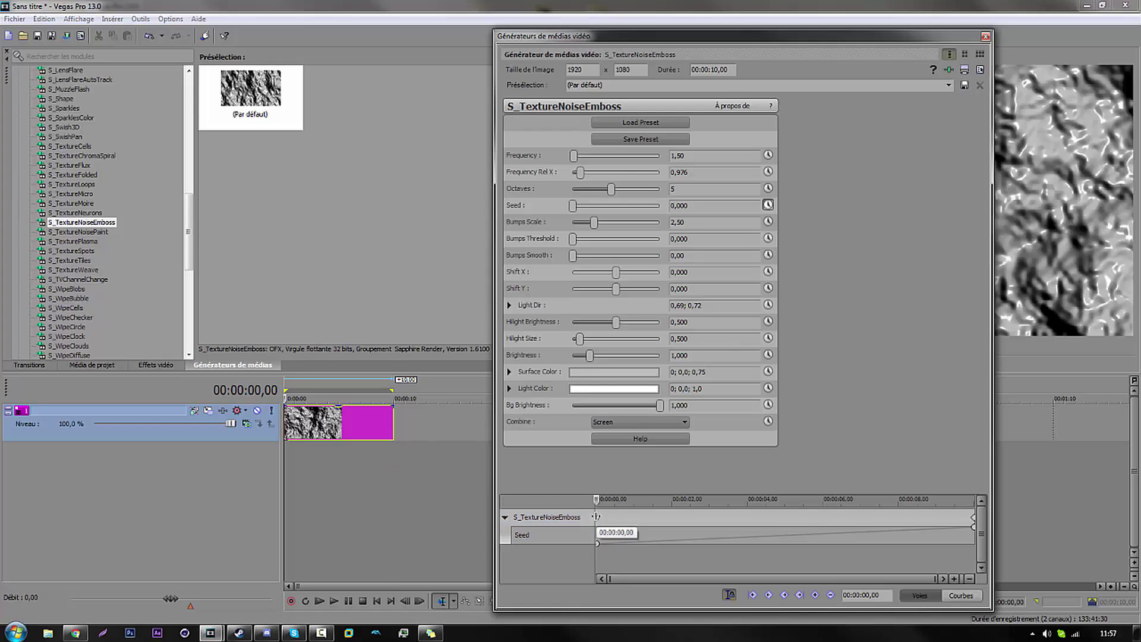
{"action": "left_click_drag", "start_coordinate": [631, 520], "coordinate": [750, 520]}
Check the Seed animation around 1-4 seconds, then close the generator settings.
{"action": "left_click", "coordinate": [749, 521]}
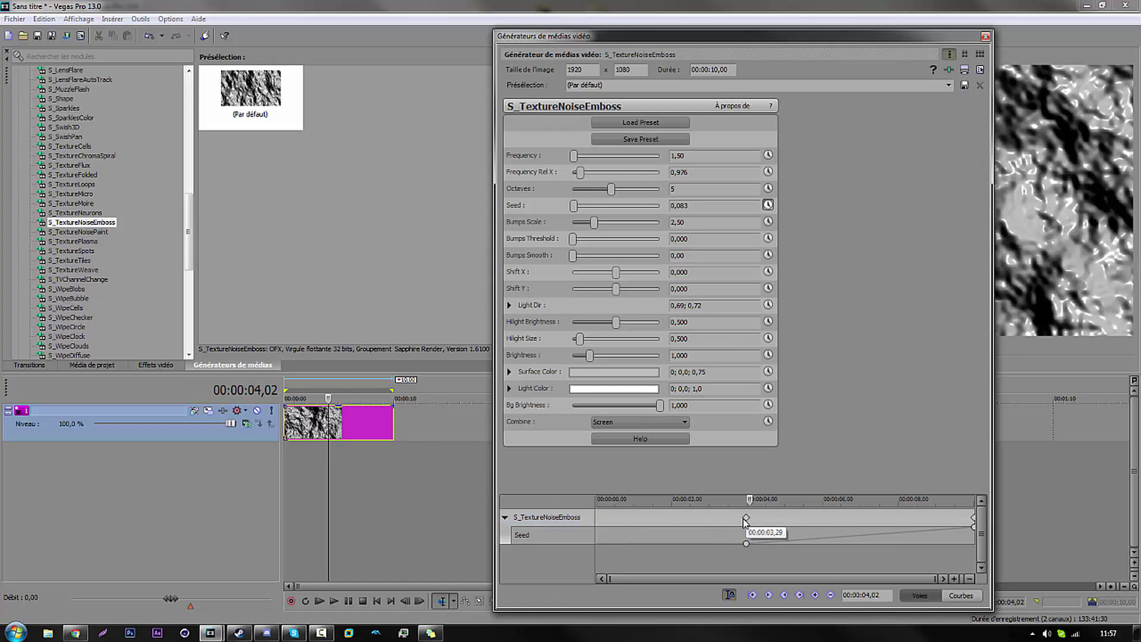
{"action": "left_click", "coordinate": [307, 445]}
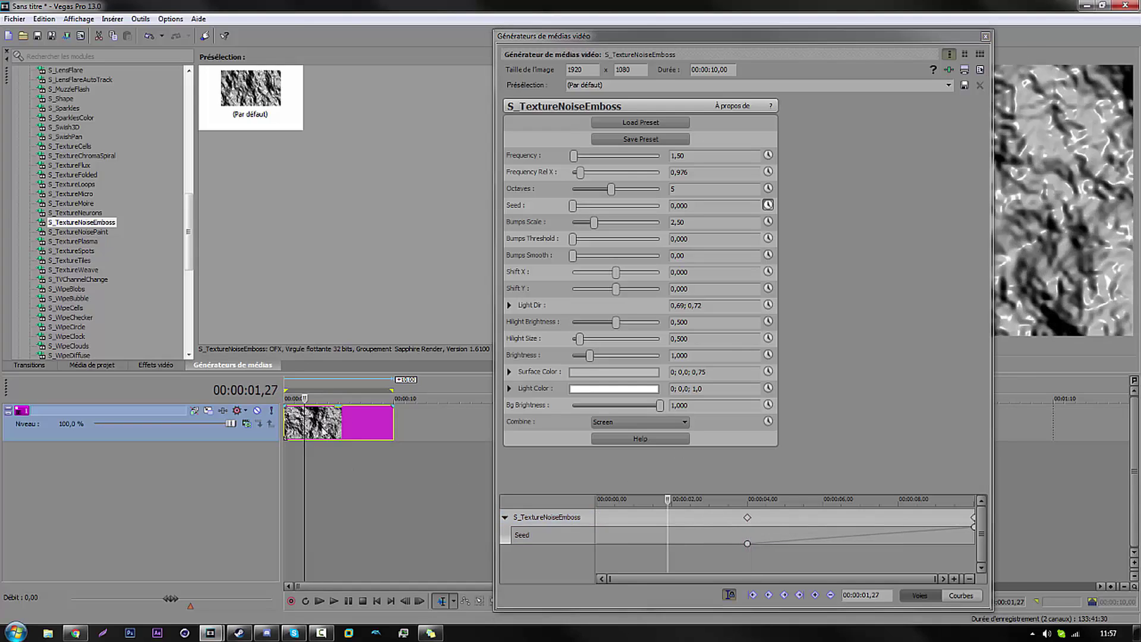
{"action": "key", "text": "Left"}
{"action": "key", "text": "Left"}
{"action": "key", "text": "Left"}
{"action": "key", "text": "Left"}
{"action": "key", "text": "Left"}
{"action": "key", "text": "Left"}
{"action": "key", "text": "Left"}
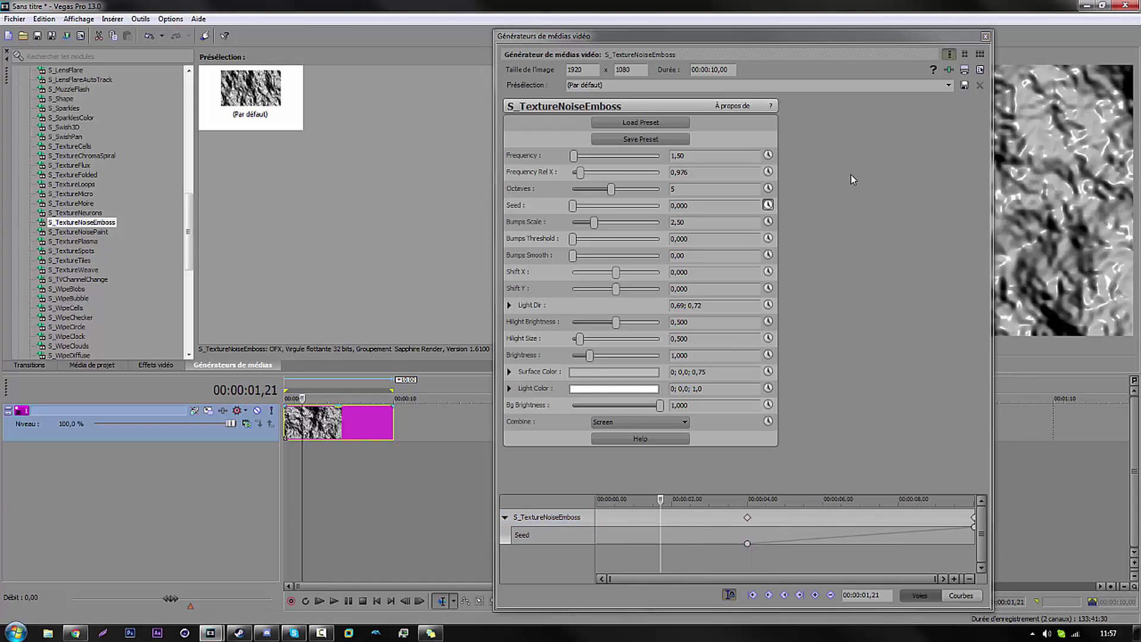
{"action": "key", "text": "Left"}
{"action": "key", "text": "Left"}
{"action": "key", "text": "Left"}
{"action": "key", "text": "Left"}
{"action": "key", "text": "Left"}
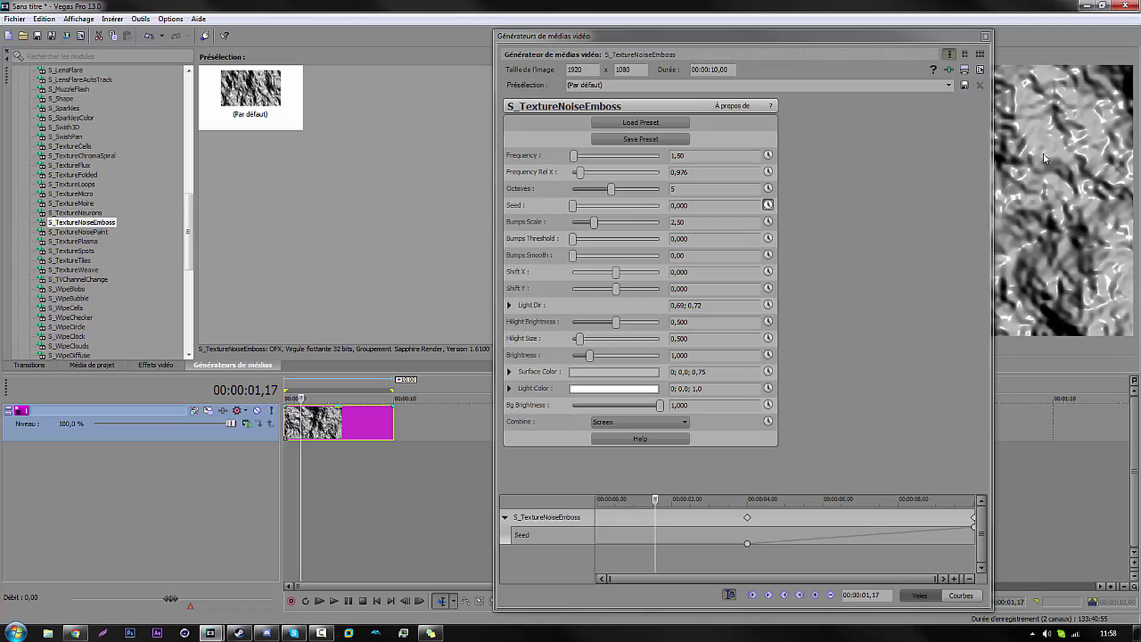
{"action": "left_click_drag", "start_coordinate": [928, 37], "coordinate": [510, 334]}
{"action": "left_click", "coordinate": [565, 334]}
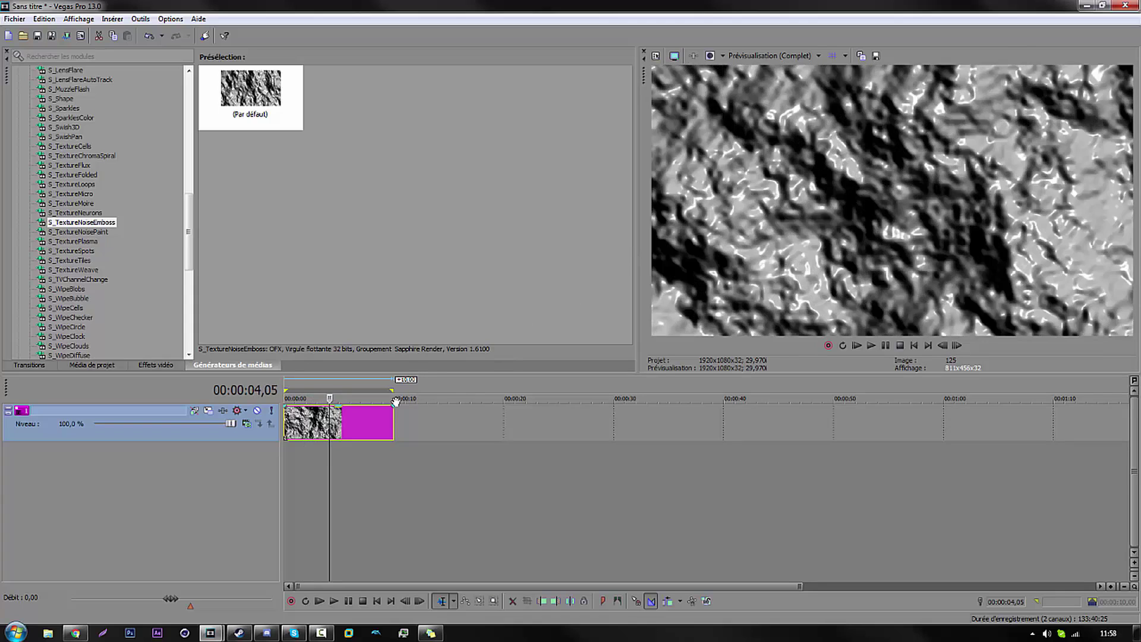
Reopen the texture's generated media settings and move the first Seed keyframe to the clip start.
{"action": "right_click", "coordinate": [358, 423]}
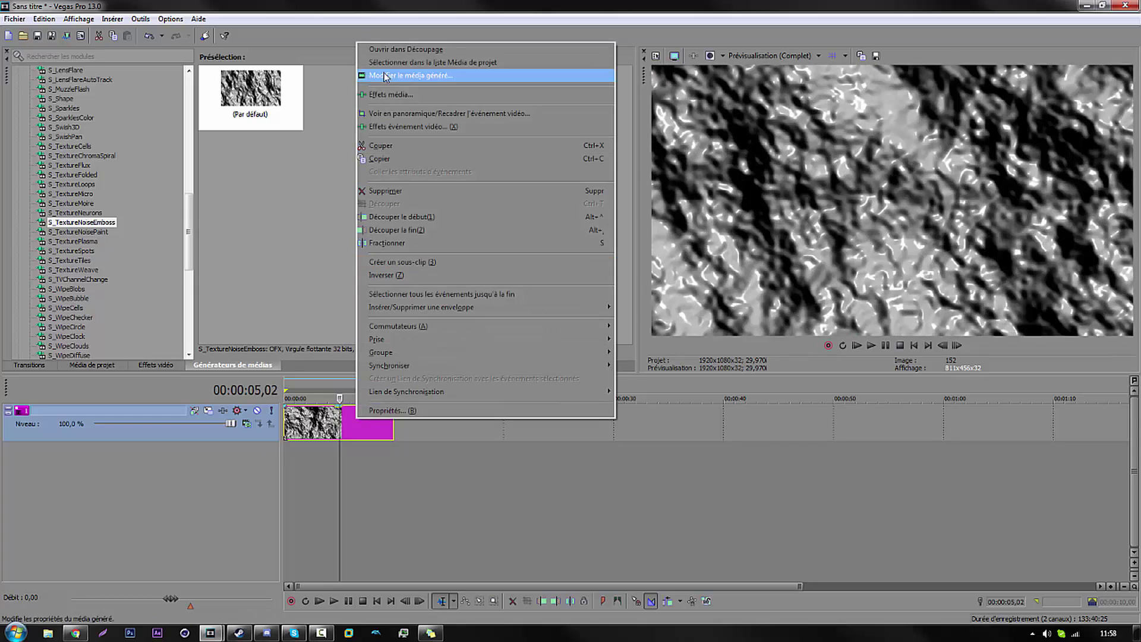
{"action": "left_click", "coordinate": [390, 128]}
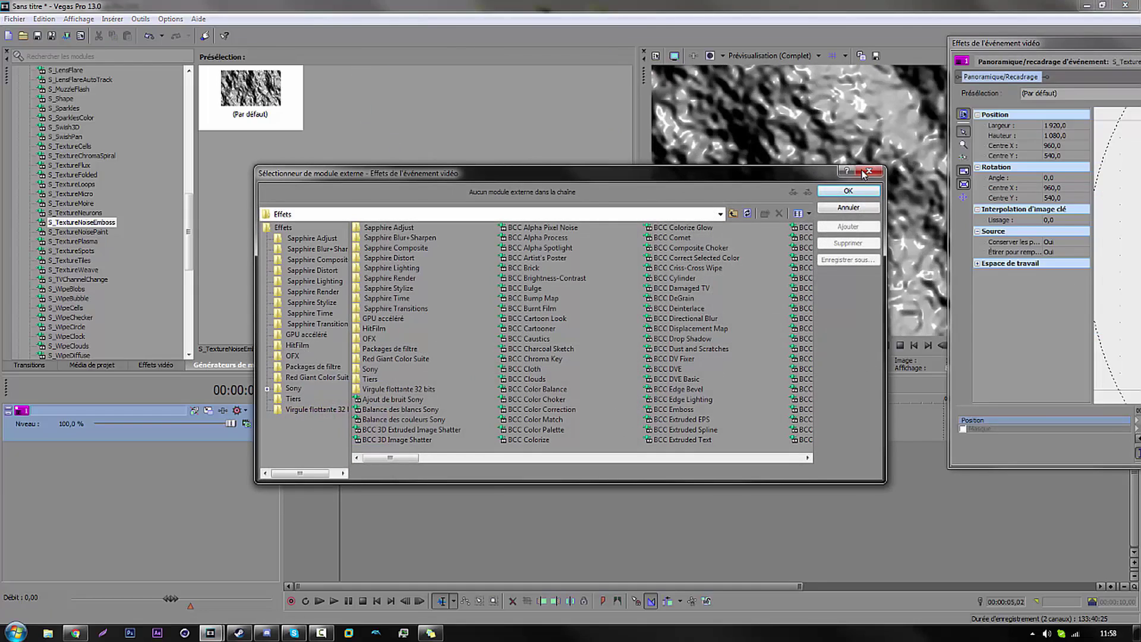
{"action": "left_click", "coordinate": [822, 190]}
{"action": "left_click_drag", "start_coordinate": [967, 46], "coordinate": [921, 90]}
{"action": "left_click", "coordinate": [930, 89]}
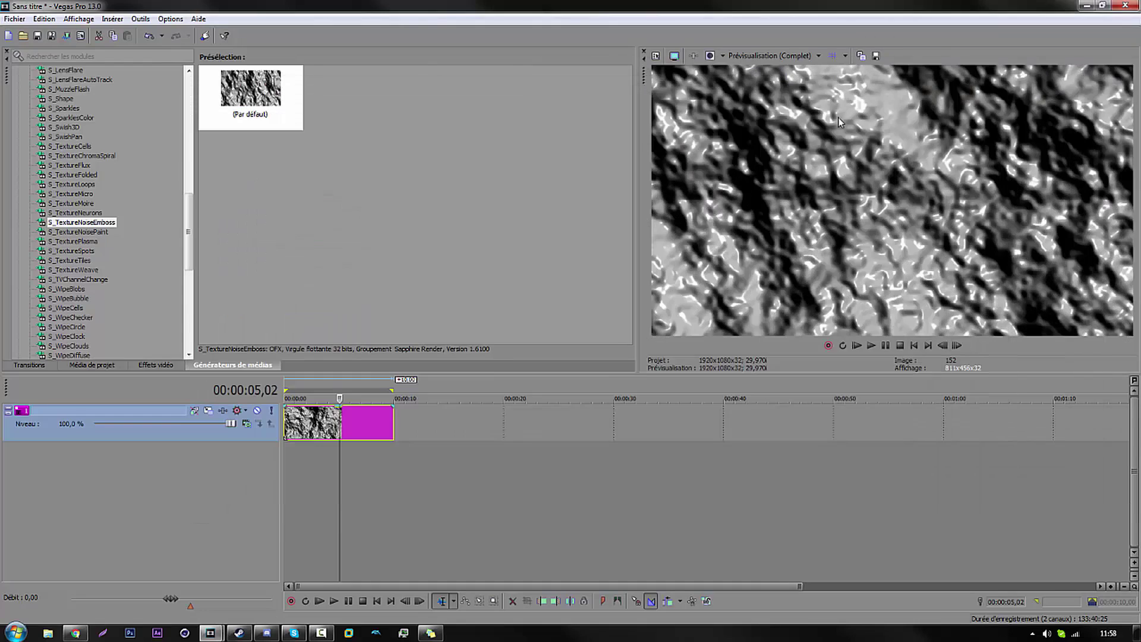
{"action": "right_click", "coordinate": [358, 423]}
{"action": "left_click", "coordinate": [404, 71]}
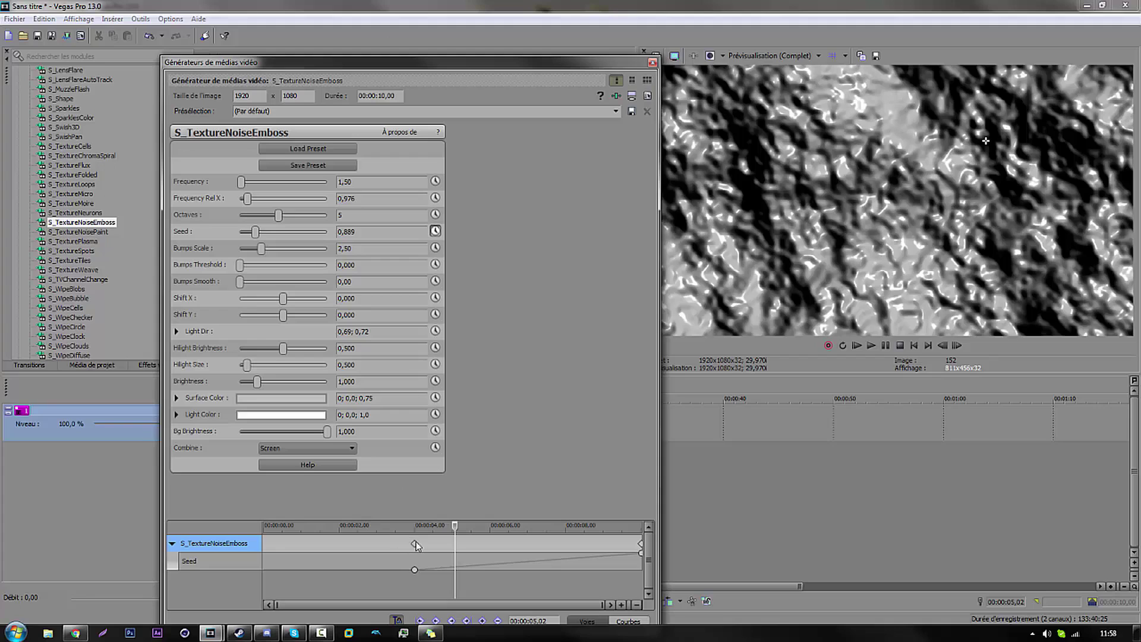
{"action": "left_click", "coordinate": [416, 546]}
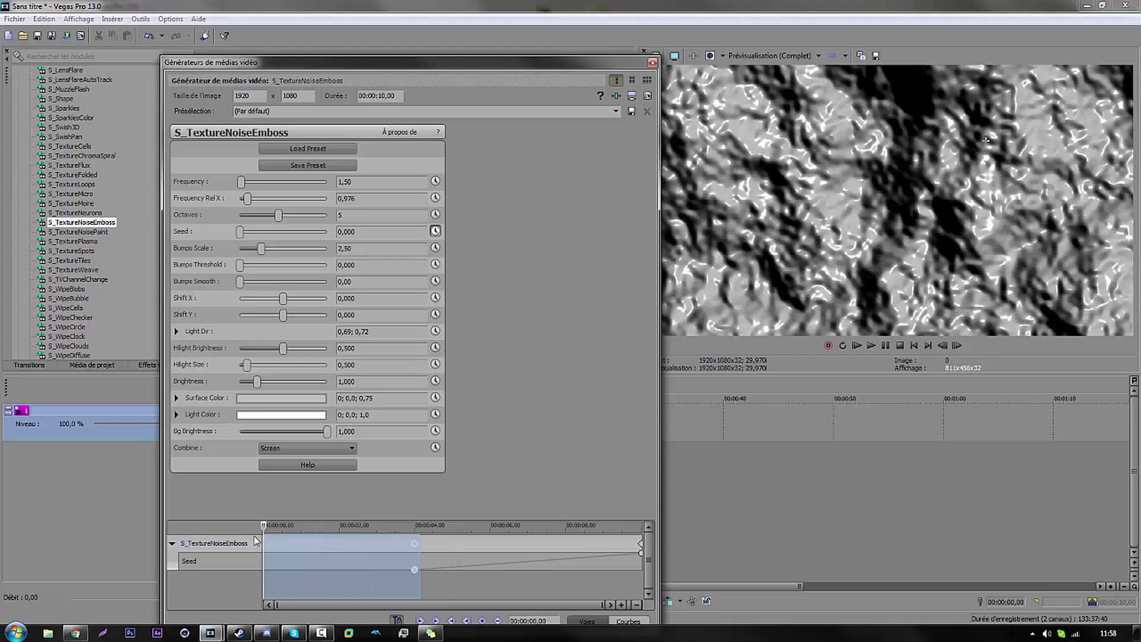
{"action": "left_click_drag", "start_coordinate": [419, 547], "coordinate": [263, 544]}
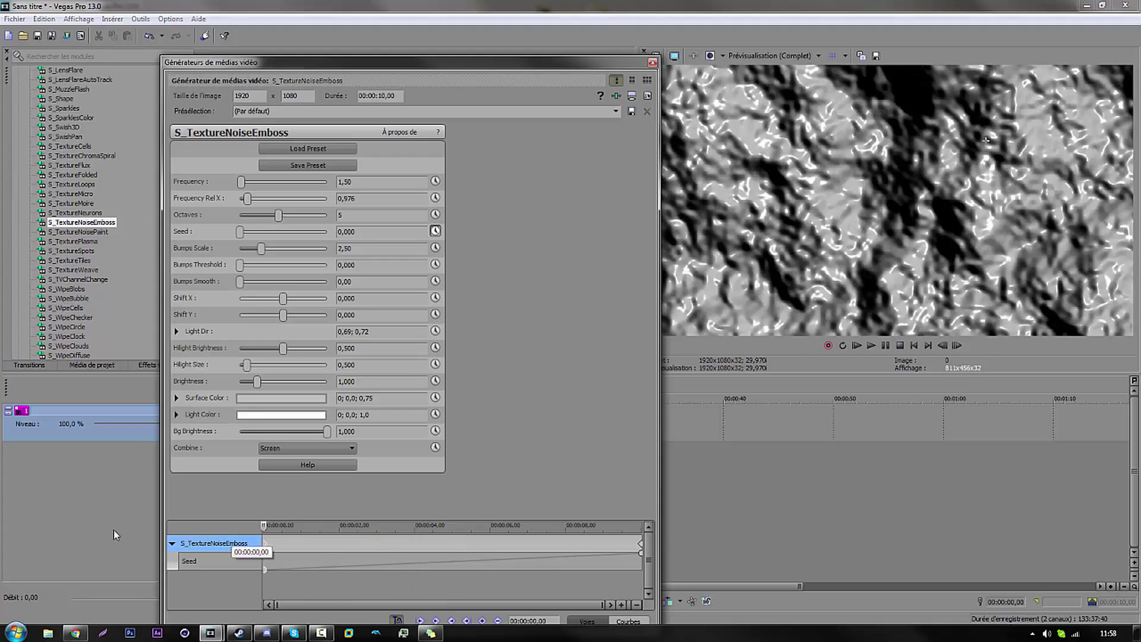
{"action": "left_click", "coordinate": [652, 62]}
Insert two empty video tracks, keeping the texture track first.
{"action": "right_click", "coordinate": [245, 472]}
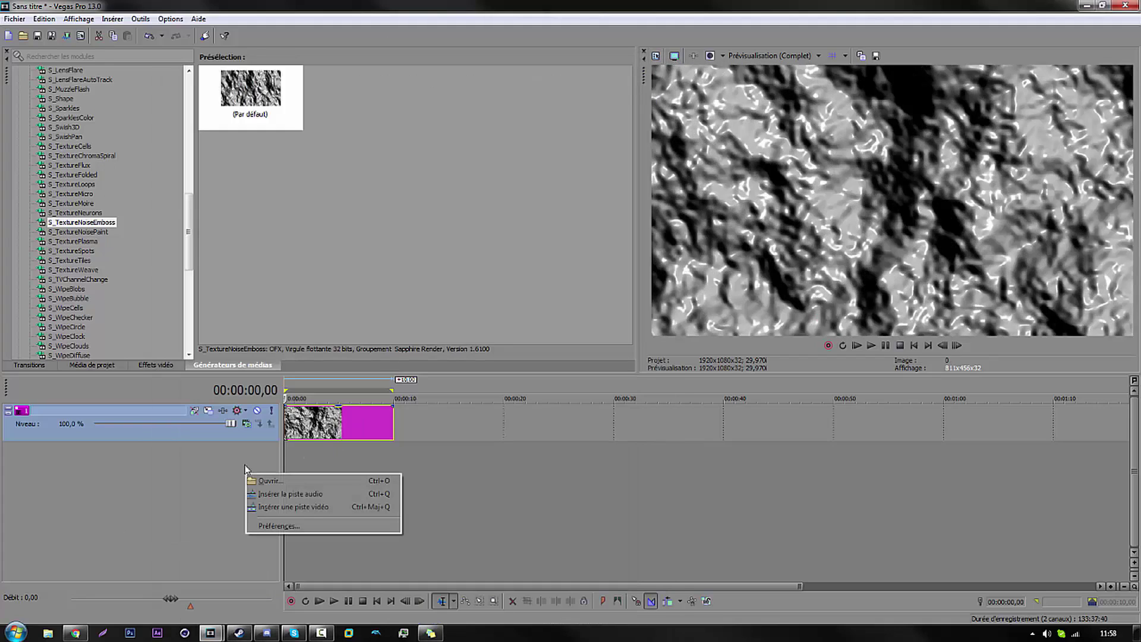
{"action": "left_click", "coordinate": [308, 508]}
{"action": "right_click", "coordinate": [236, 510]}
{"action": "left_click", "coordinate": [299, 545]}
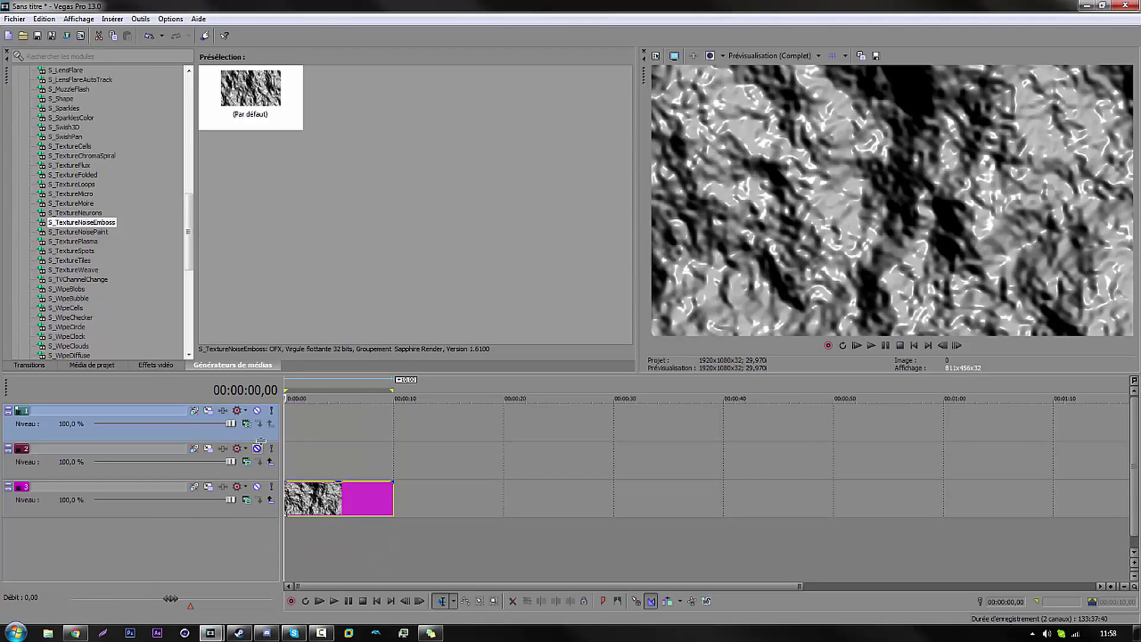
{"action": "left_click_drag", "start_coordinate": [272, 423], "coordinate": [275, 486]}
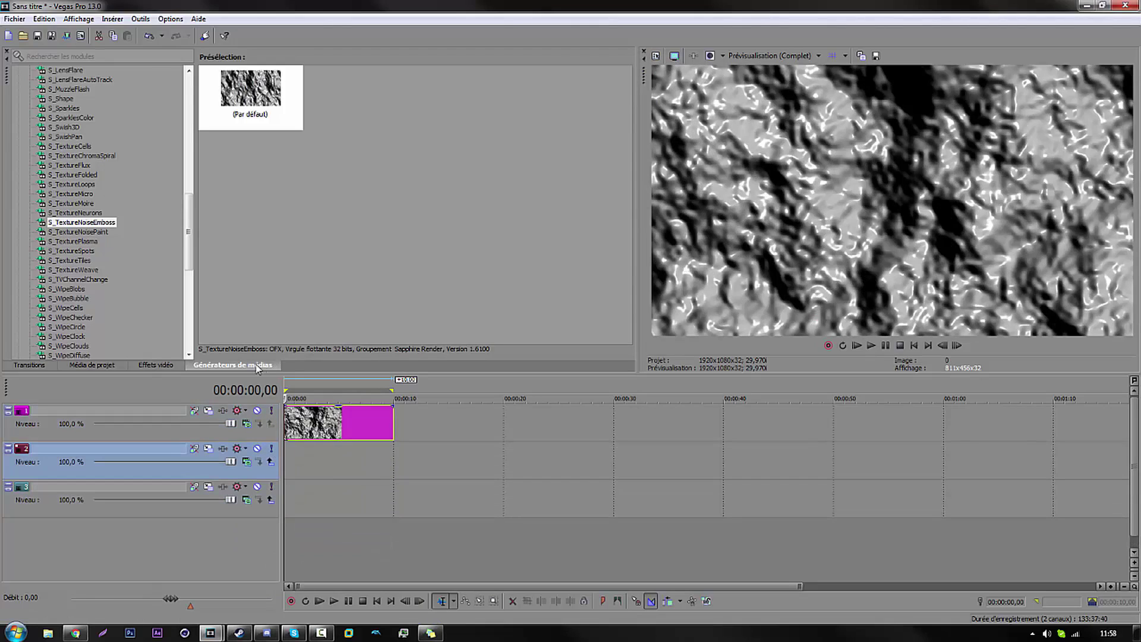
{"action": "scroll", "coordinate": [91, 76], "scroll_direction": "up", "scroll_amount": 15}
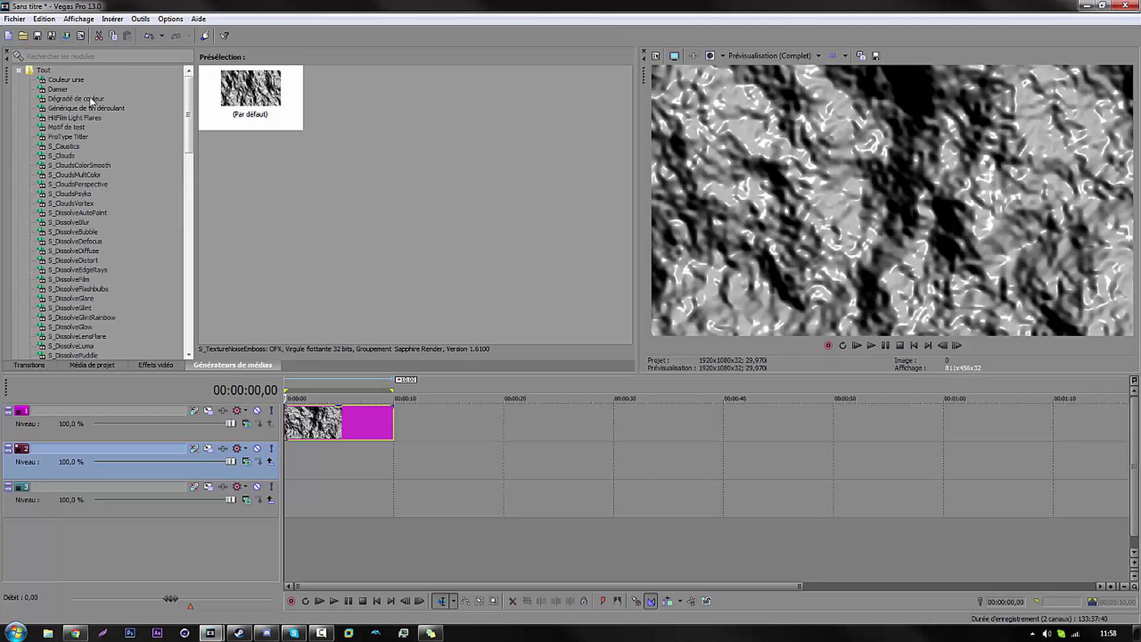
Place a Couleur unie clip on track 3 and set its colour to dark grey in HSV.
{"action": "left_click", "coordinate": [70, 80]}
{"action": "left_click_drag", "start_coordinate": [262, 113], "coordinate": [337, 481]}
{"action": "left_click", "coordinate": [266, 148]}
{"action": "left_click", "coordinate": [181, 162]}
{"action": "left_click", "coordinate": [169, 182]}
{"action": "left_click_drag", "start_coordinate": [175, 262], "coordinate": [154, 272]}
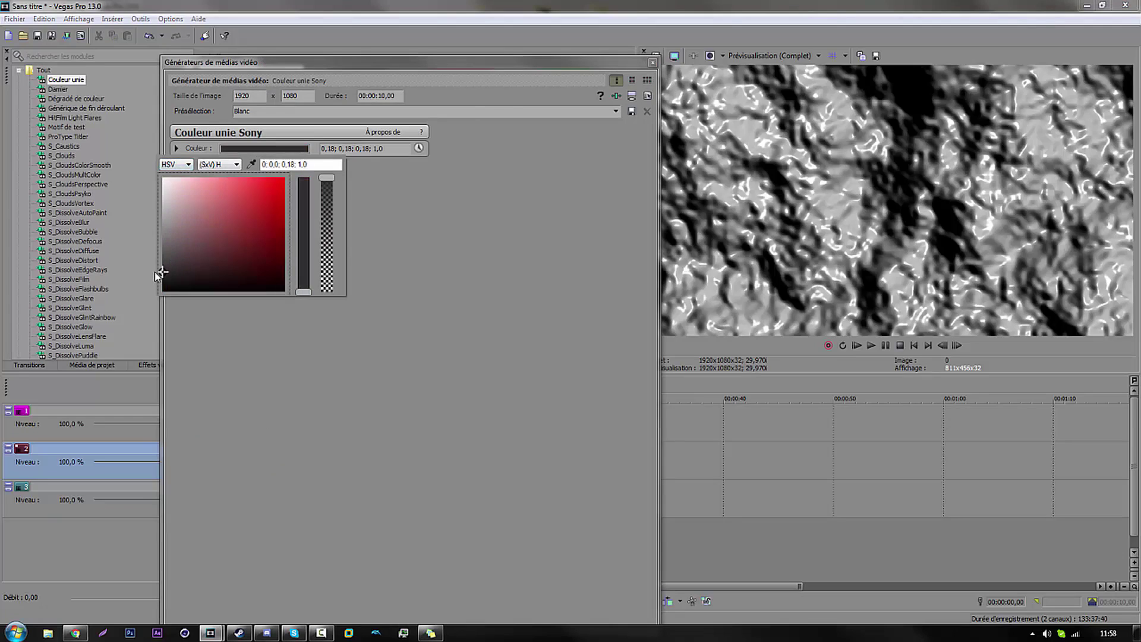
{"action": "left_click", "coordinate": [653, 63]}
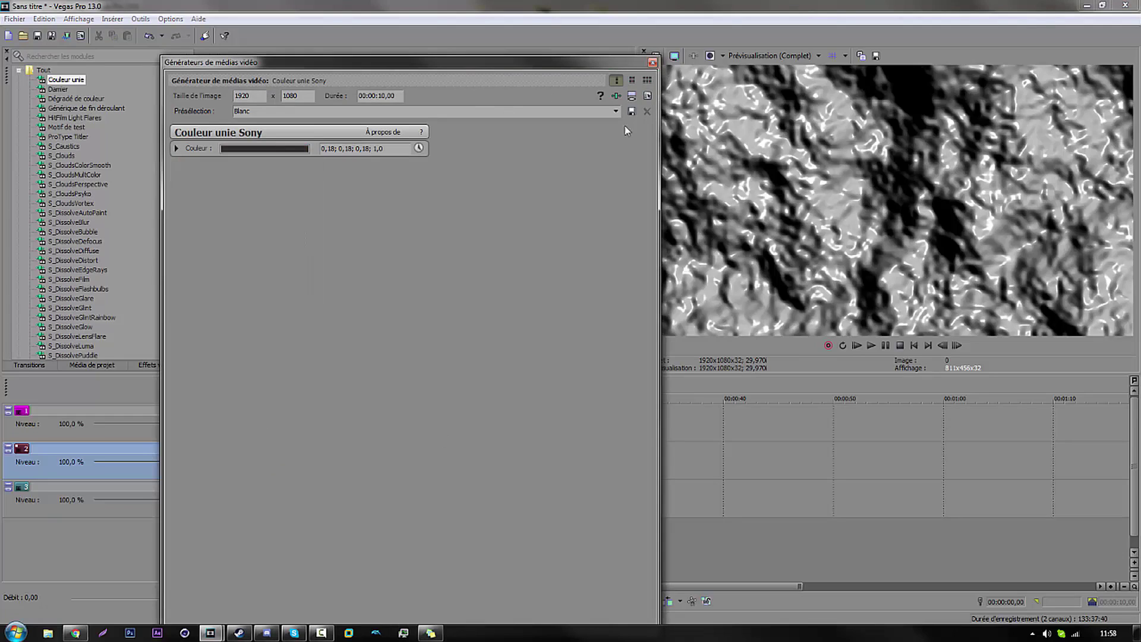
{"action": "left_click", "coordinate": [653, 62]}
Mute and unmute track 1 to check the background, then select track 3.
{"action": "left_click", "coordinate": [257, 410]}
{"action": "left_click", "coordinate": [258, 410]}
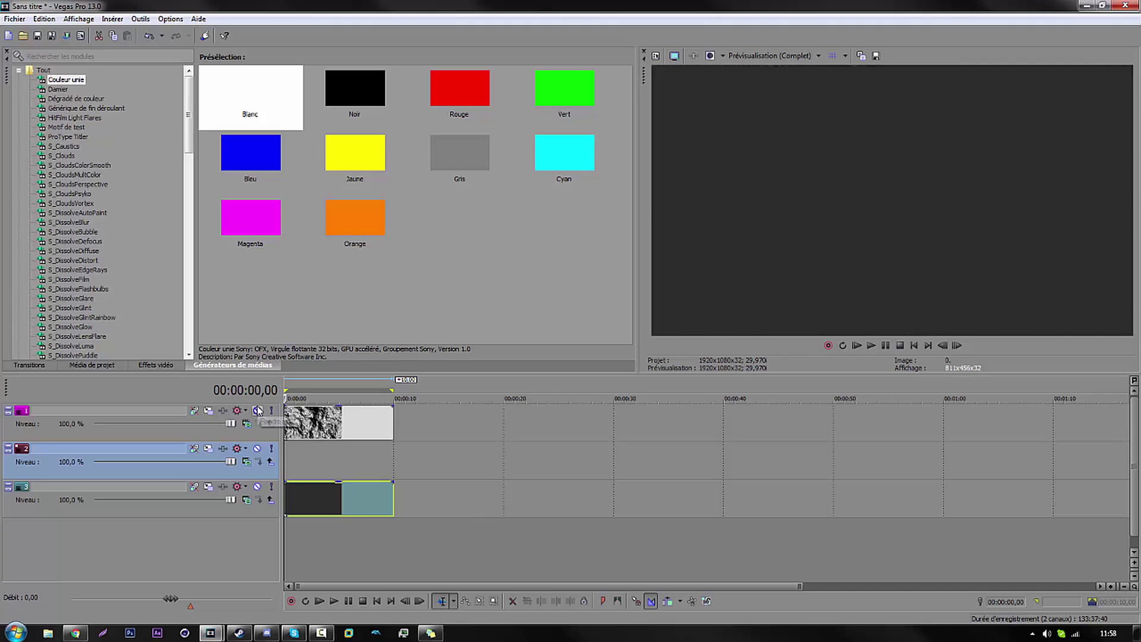
{"action": "left_click", "coordinate": [397, 489]}
Insert a text media event on track 2 and replace the placeholder with WARZ.
{"action": "left_click", "coordinate": [309, 465]}
{"action": "right_click", "coordinate": [309, 465]}
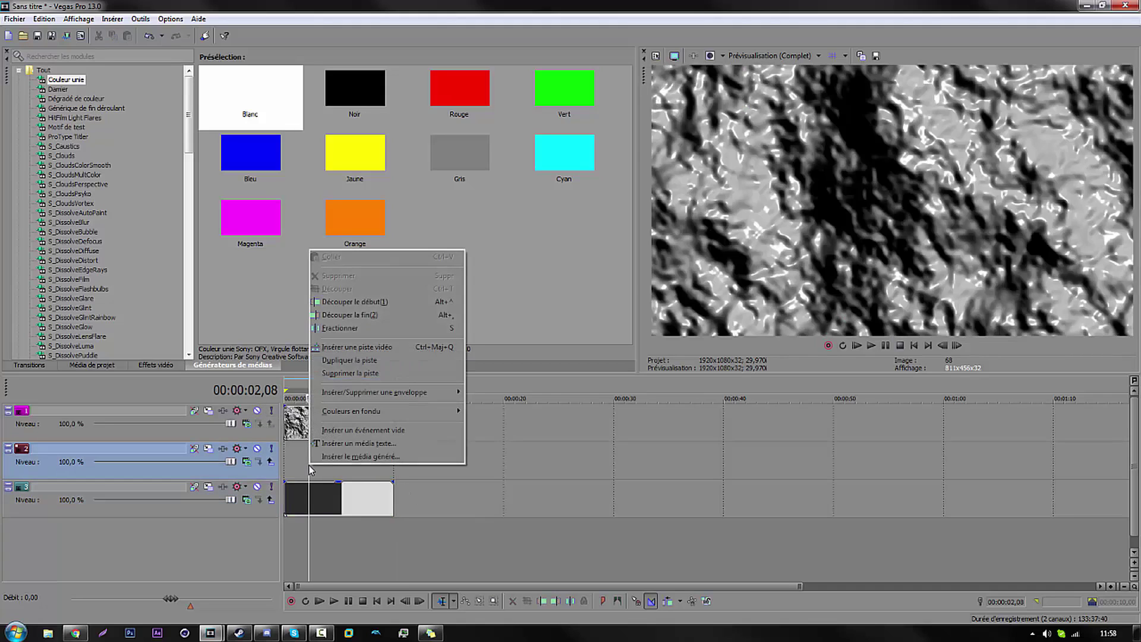
{"action": "left_click", "coordinate": [353, 444]}
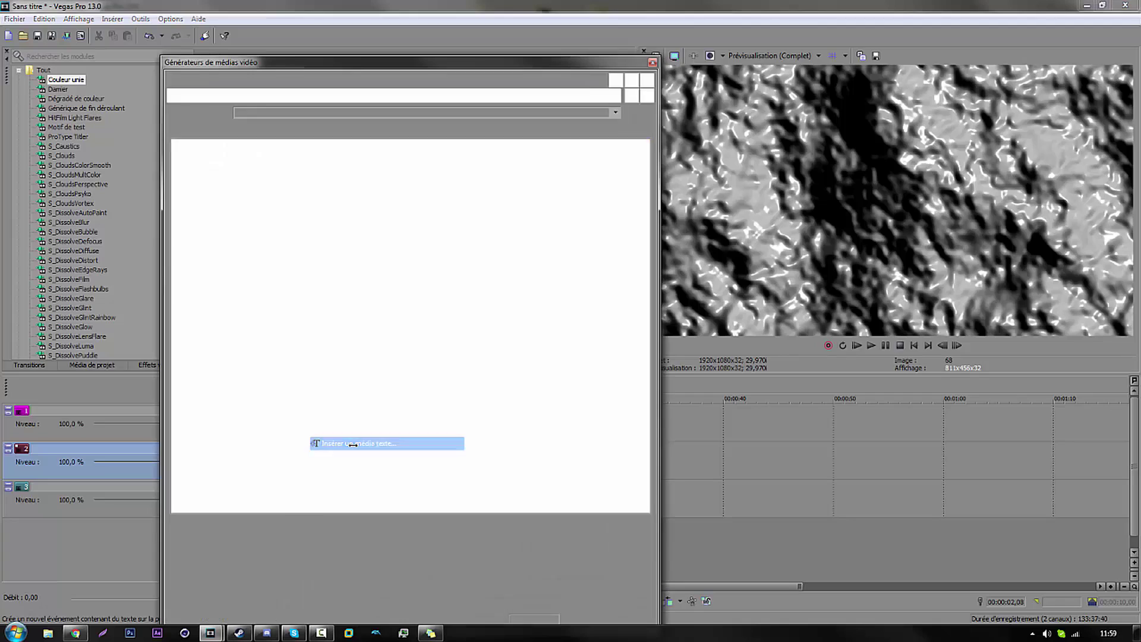
{"action": "left_click_drag", "start_coordinate": [439, 226], "coordinate": [216, 214]}
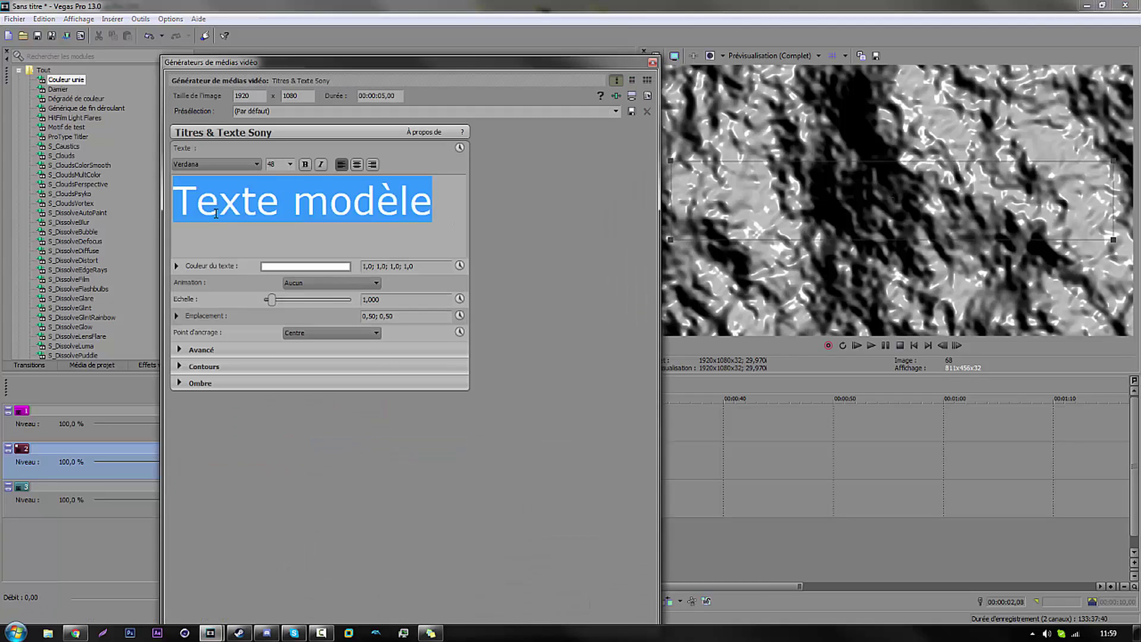
{"action": "type", "text": "WAEZ"}
{"action": "key", "text": "BackSpace"}
{"action": "type", "text": "R"}
{"action": "left_click_drag", "start_coordinate": [307, 199], "coordinate": [134, 196]}
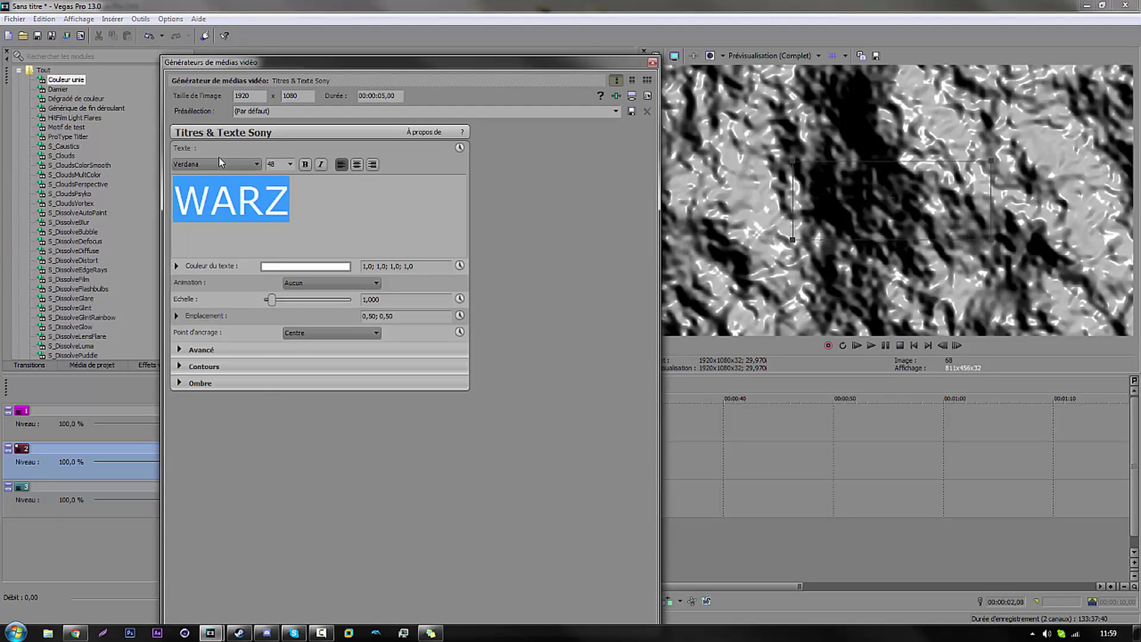
Set the title font to Arial Bold and retype the text as warz.
{"action": "left_click", "coordinate": [220, 164]}
{"action": "left_click", "coordinate": [223, 215]}
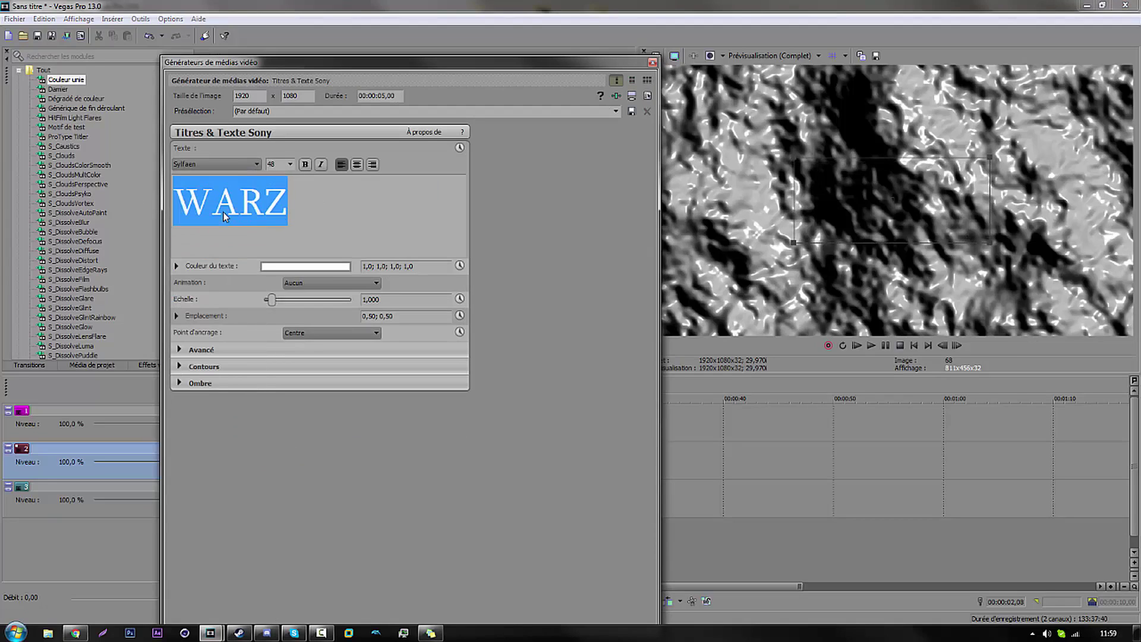
{"action": "scroll", "coordinate": [237, 162], "scroll_direction": "up", "scroll_amount": 1}
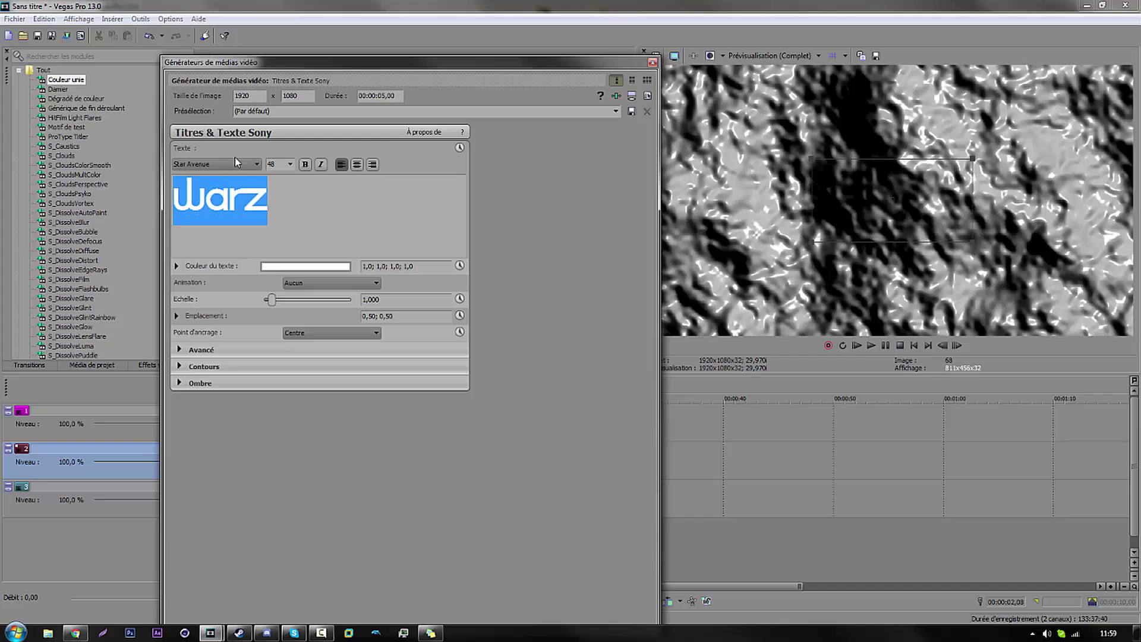
{"action": "left_click", "coordinate": [237, 164]}
{"action": "scroll", "coordinate": [230, 260], "scroll_direction": "up", "scroll_amount": 5}
{"action": "scroll", "coordinate": [230, 261], "scroll_direction": "up", "scroll_amount": 10}
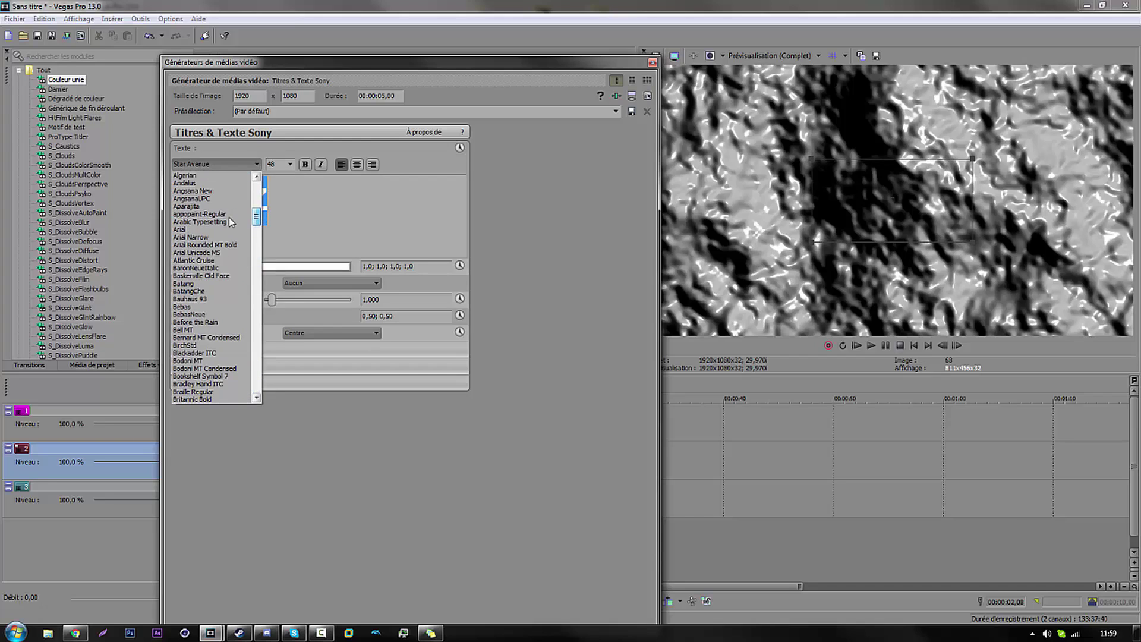
{"action": "left_click", "coordinate": [231, 230]}
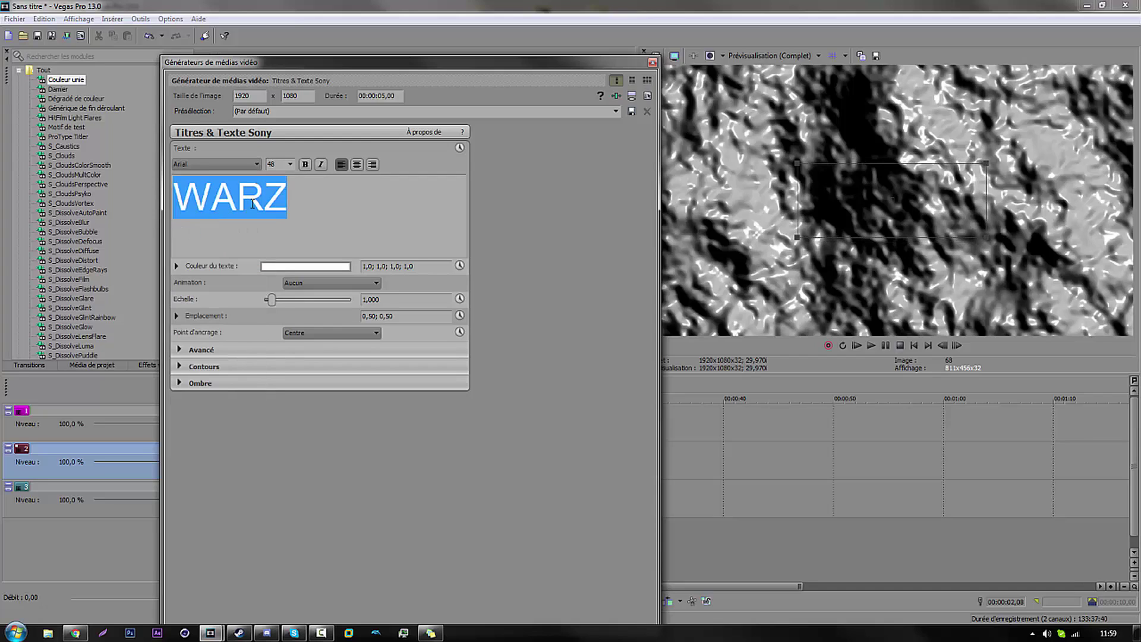
{"action": "left_click", "coordinate": [305, 164]}
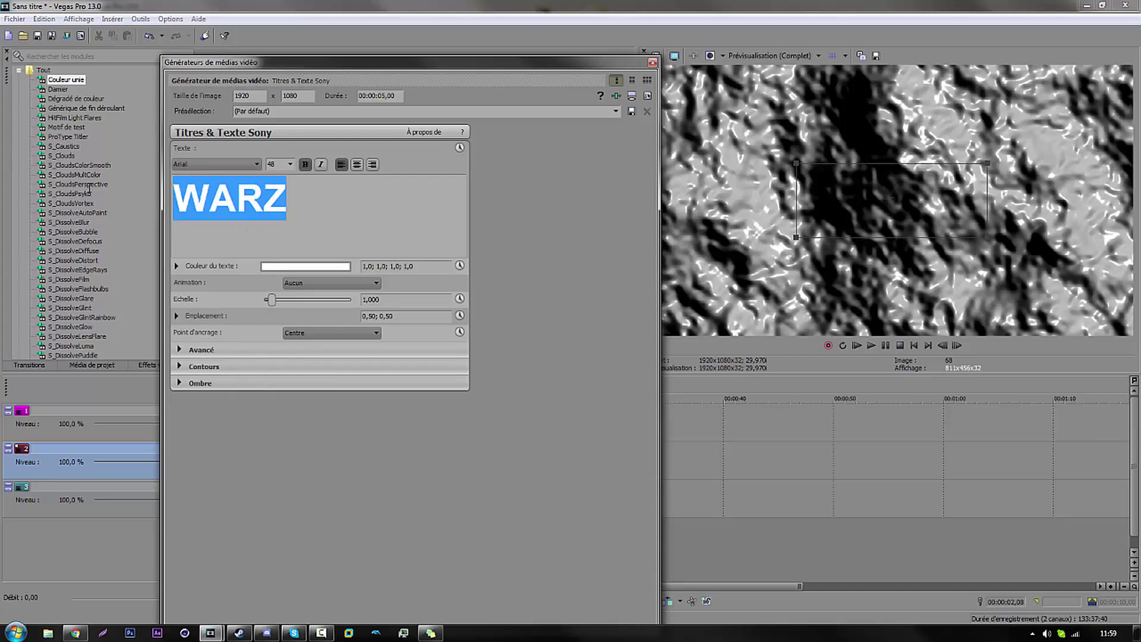
{"action": "type", "text": "warz"}
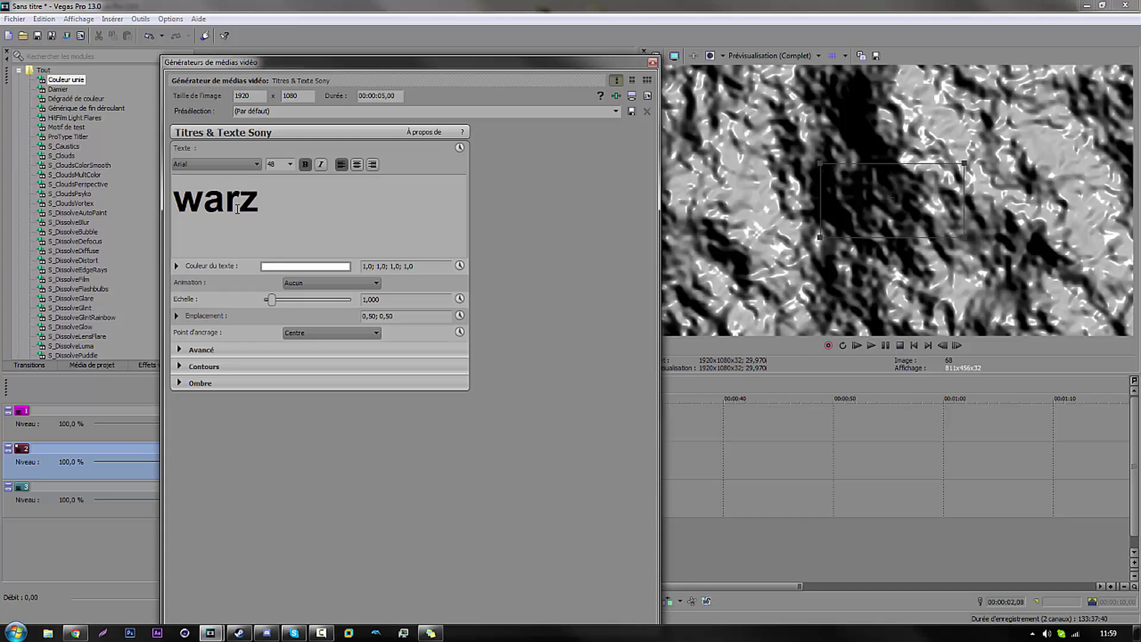
{"action": "left_click_drag", "start_coordinate": [261, 206], "coordinate": [140, 191]}
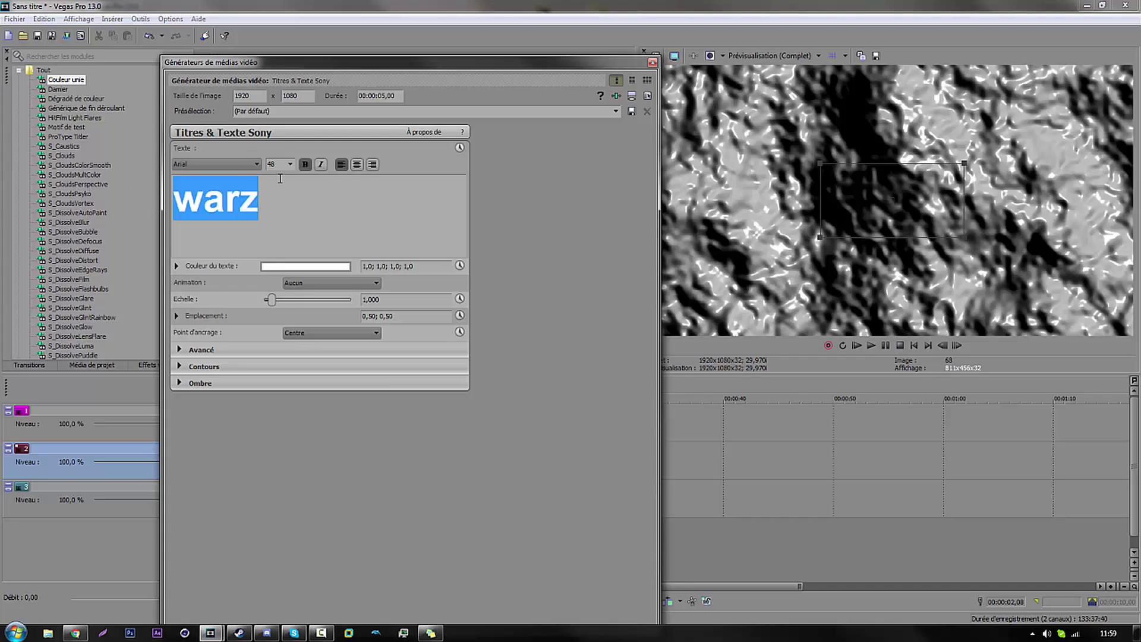
{"action": "left_click", "coordinate": [282, 212]}
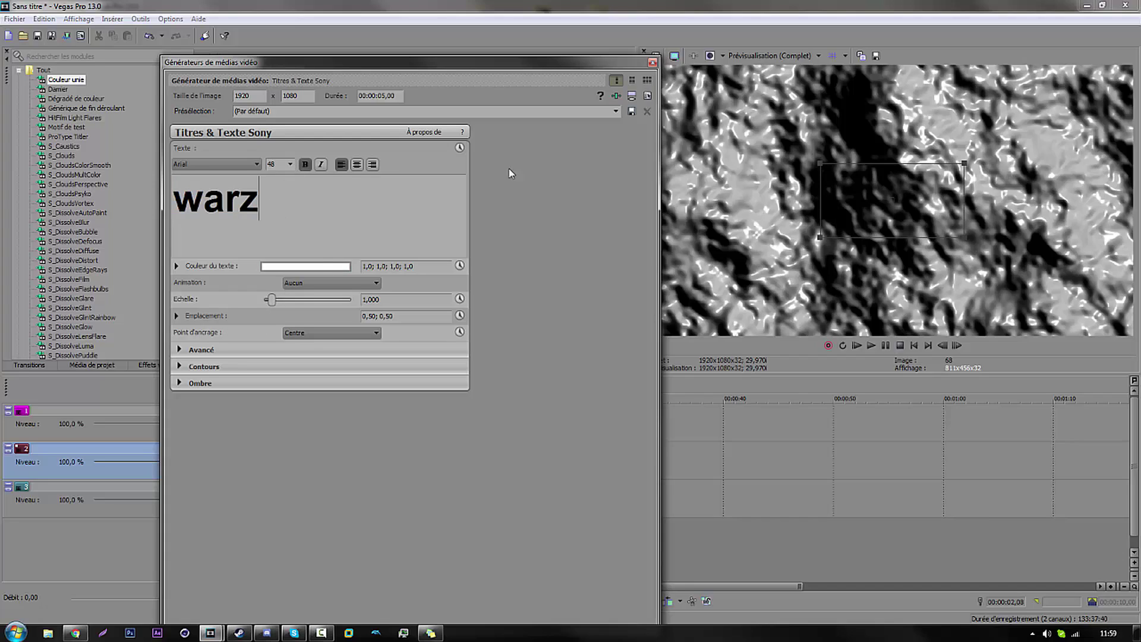
Reduce the title's line spacing (Espacement lignes) to 0,510 and close the settings.
{"action": "left_click", "coordinate": [184, 366]}
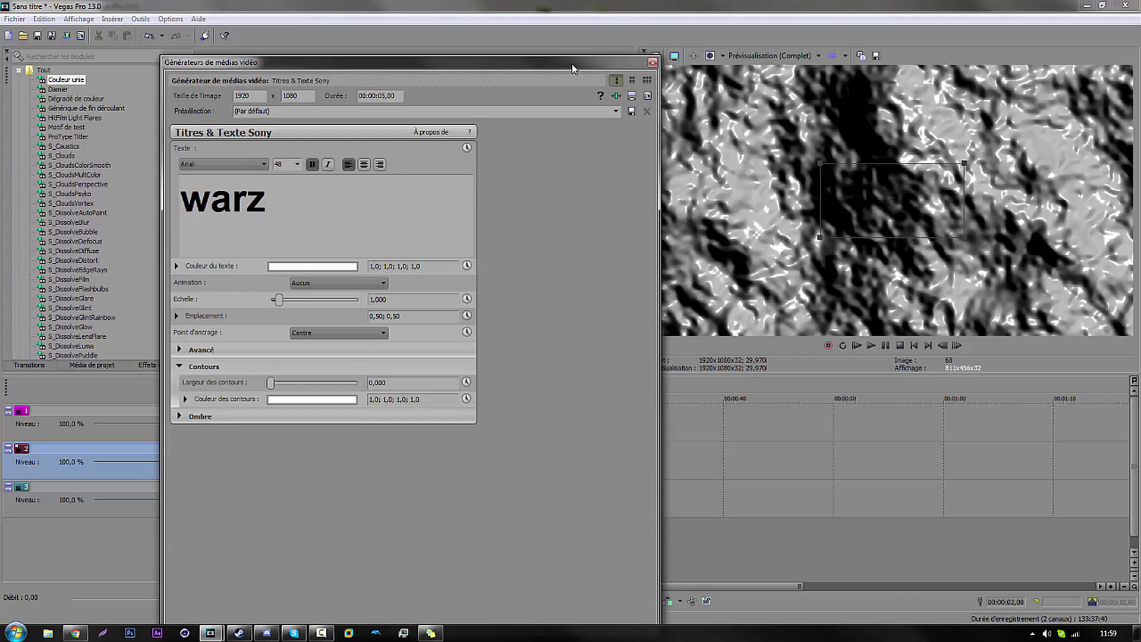
{"action": "left_click_drag", "start_coordinate": [572, 67], "coordinate": [908, 86]}
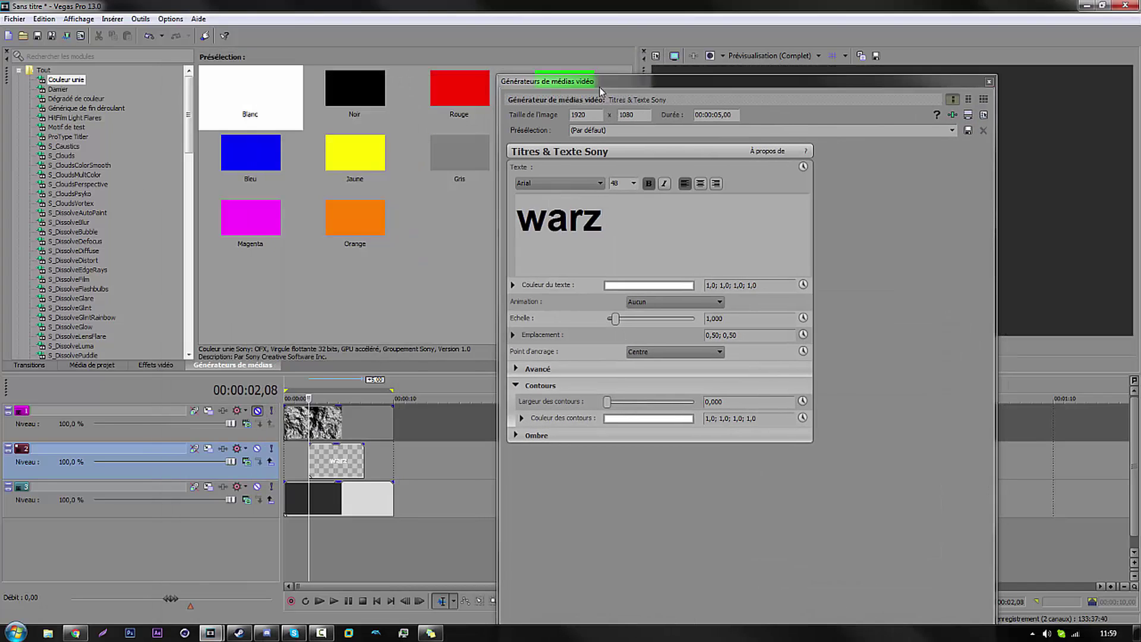
{"action": "left_click_drag", "start_coordinate": [602, 90], "coordinate": [260, 79]}
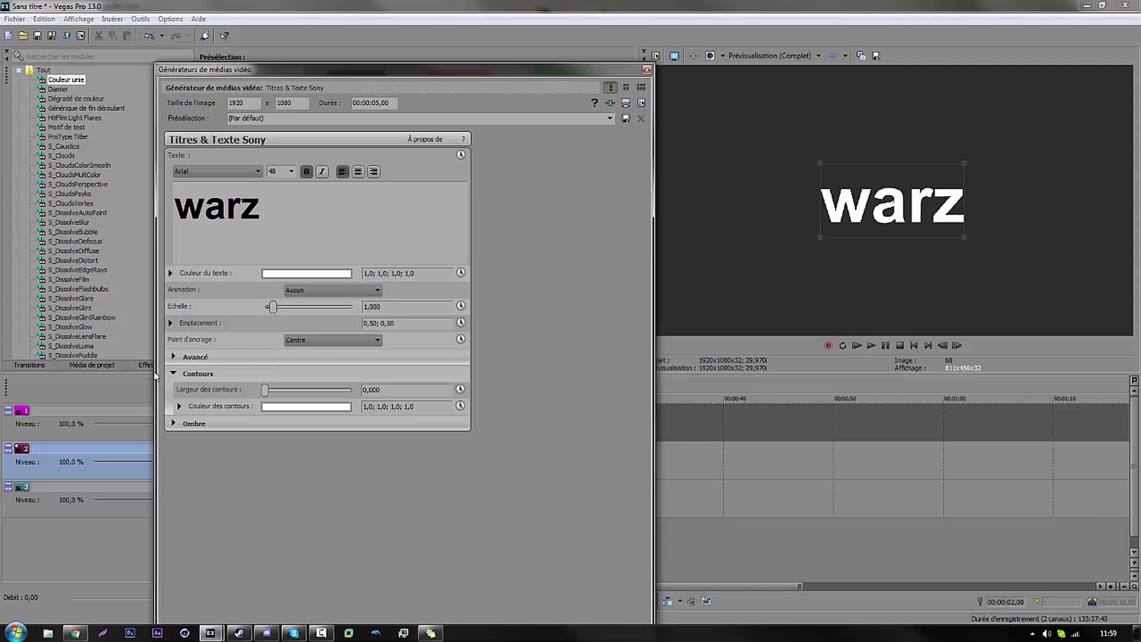
{"action": "left_click", "coordinate": [174, 356]}
{"action": "left_click_drag", "start_coordinate": [314, 406], "coordinate": [305, 390]}
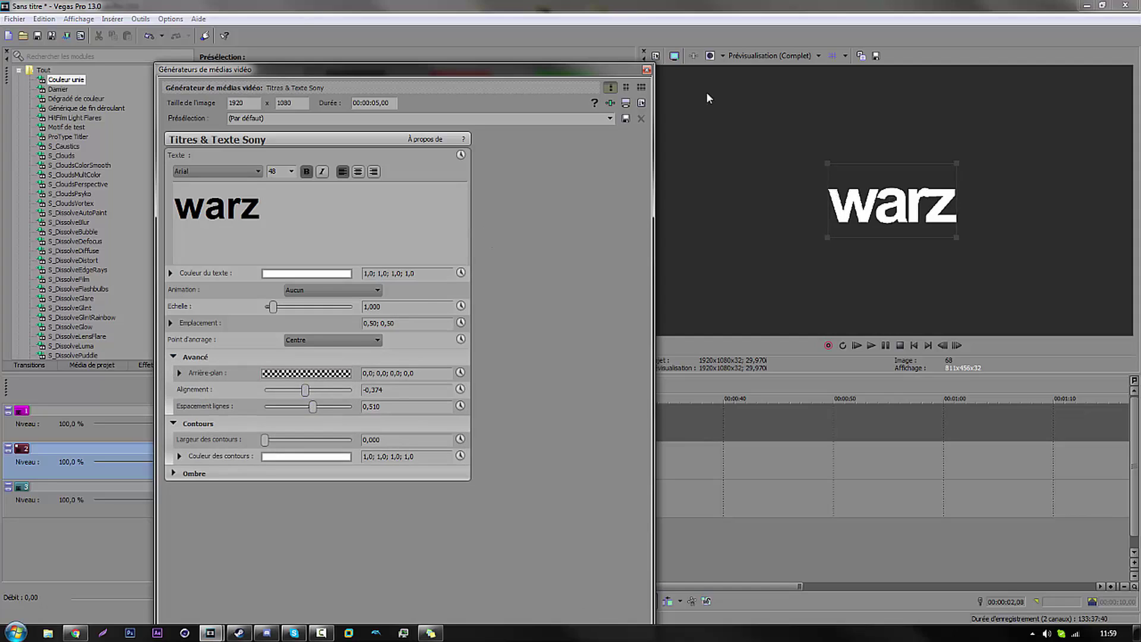
{"action": "left_click", "coordinate": [646, 69]}
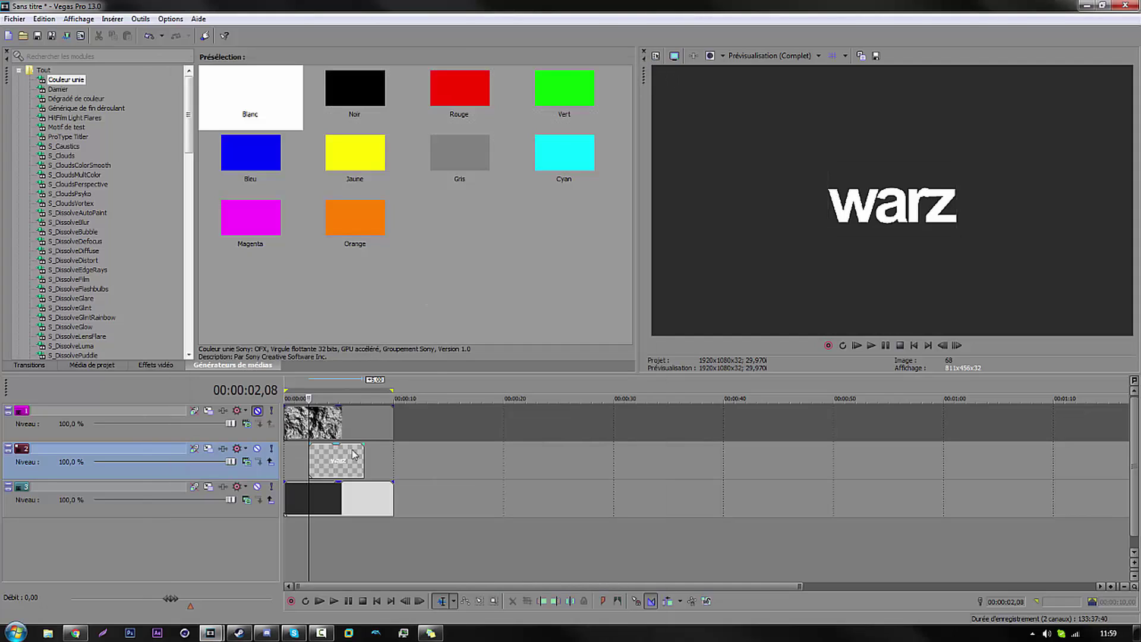
Start the warz event at 0, extend it to 10 seconds, and unmute track 1.
{"action": "left_click_drag", "start_coordinate": [353, 457], "coordinate": [327, 464]}
{"action": "left_click_drag", "start_coordinate": [337, 455], "coordinate": [393, 456]}
{"action": "scroll", "coordinate": [419, 474], "scroll_direction": "up", "scroll_amount": 5}
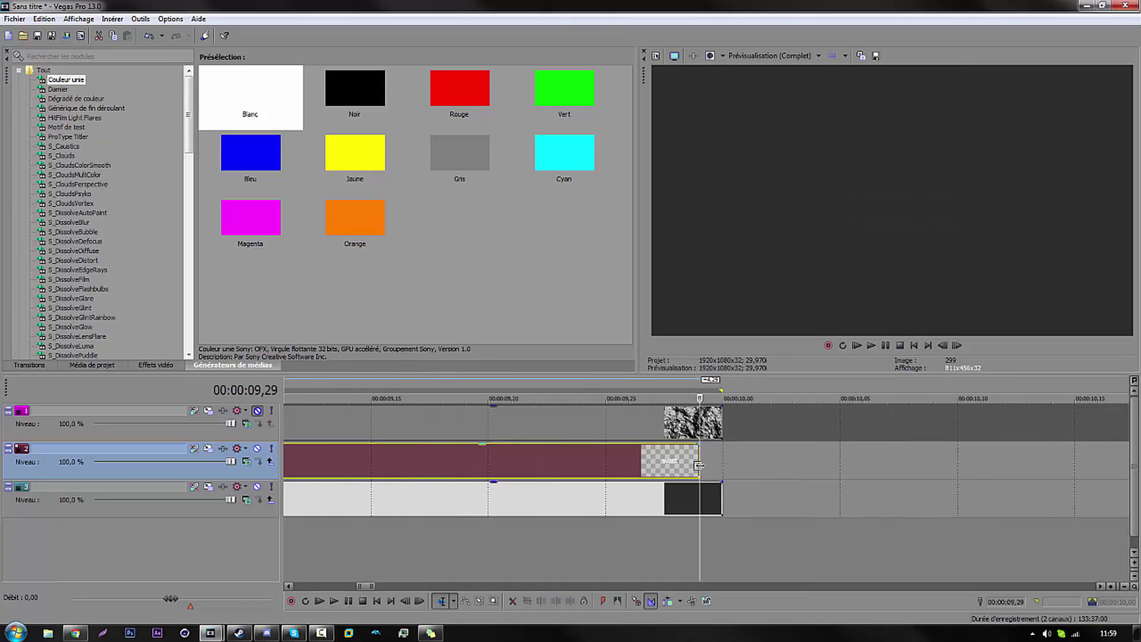
{"action": "scroll", "coordinate": [420, 474], "scroll_direction": "down", "scroll_amount": 8}
{"action": "left_click", "coordinate": [913, 346]}
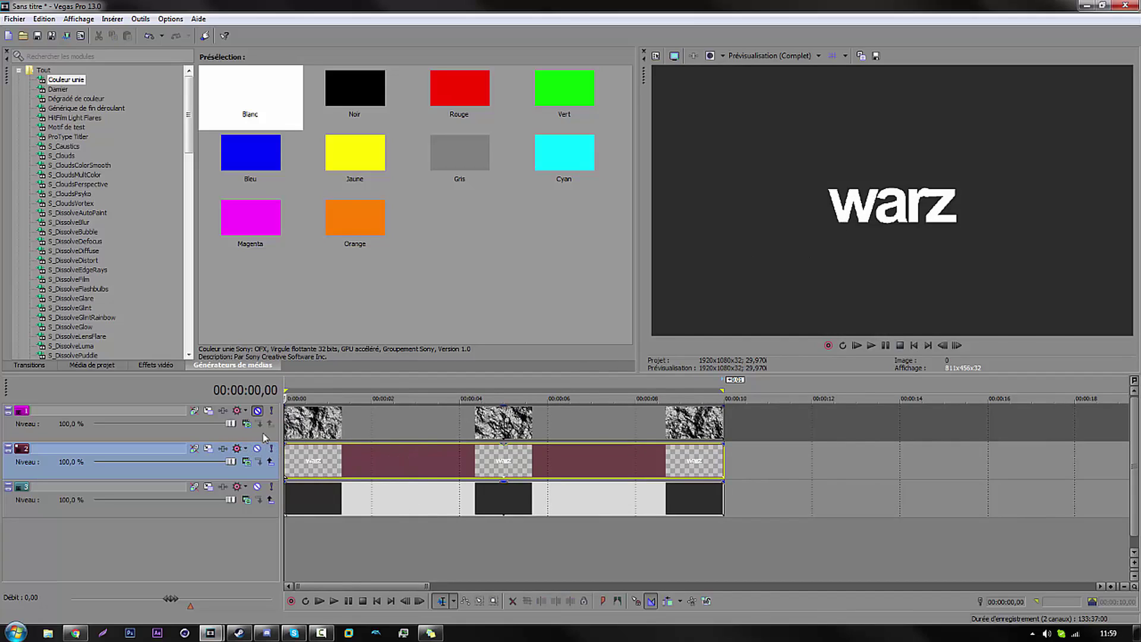
{"action": "left_click", "coordinate": [257, 410]}
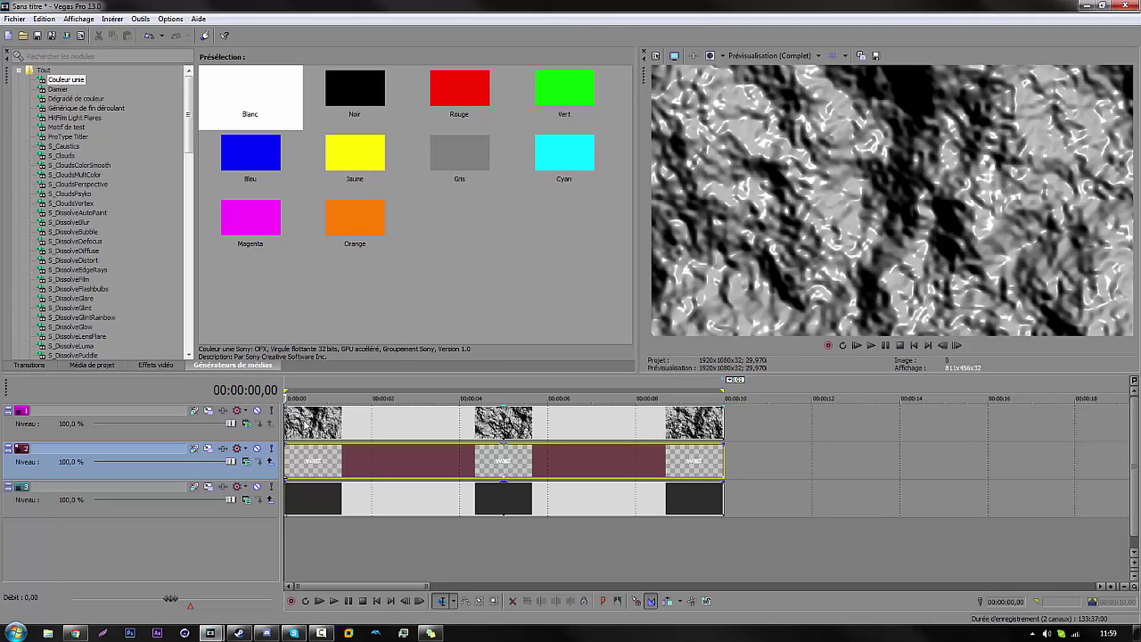
Make track 2 a compositing child of track 1 and duplicate it with a pasted copy of the title.
{"action": "left_click", "coordinate": [270, 463]}
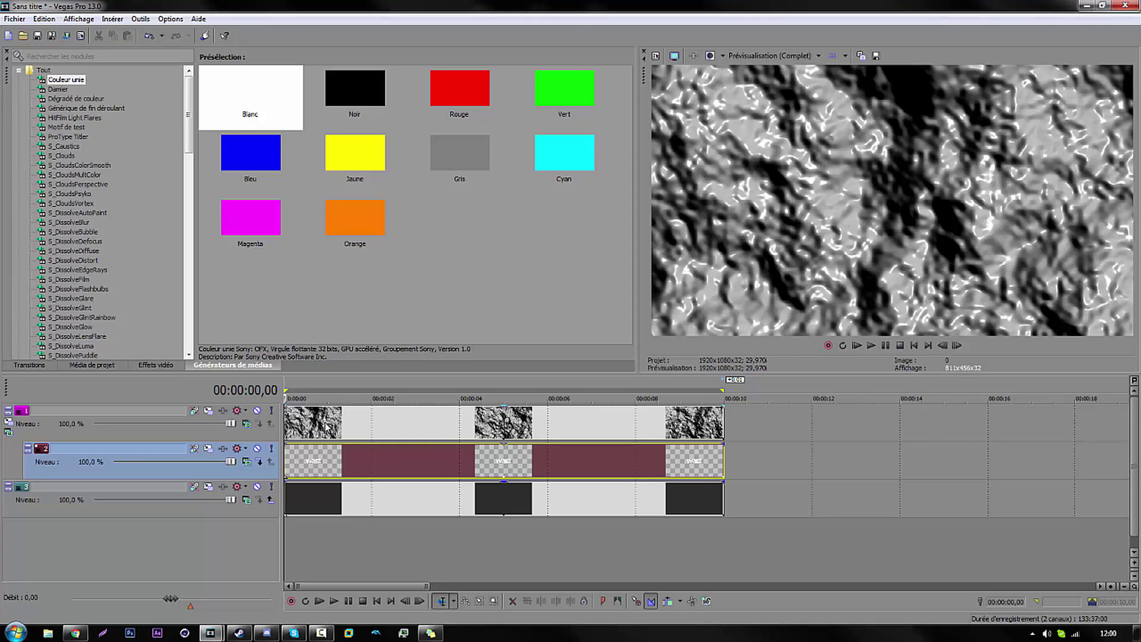
{"action": "right_click", "coordinate": [259, 475]}
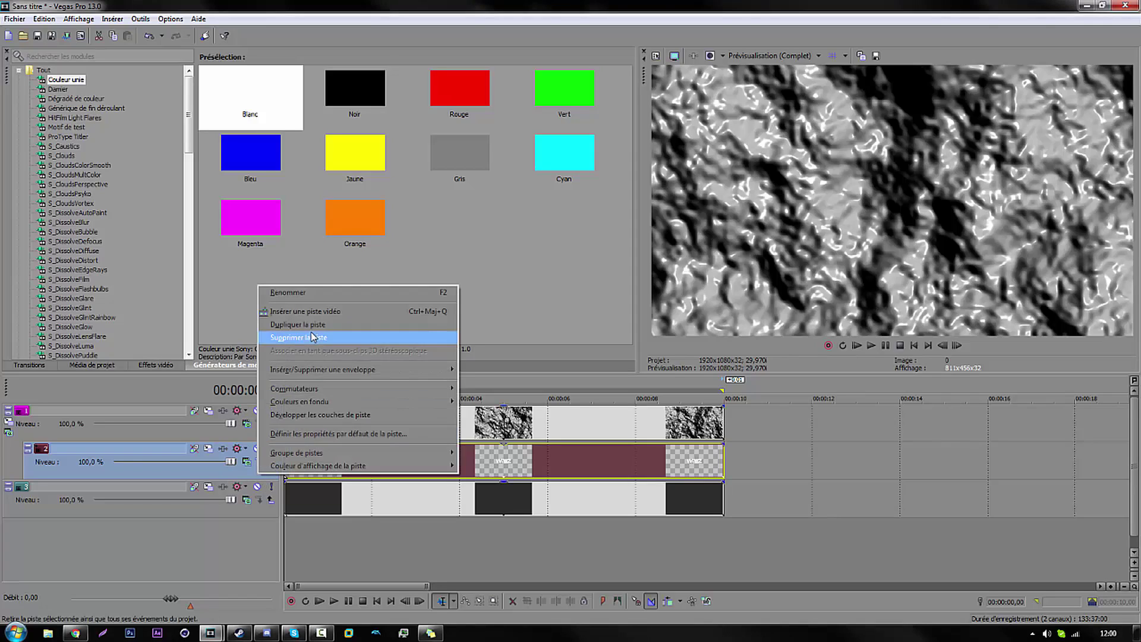
{"action": "left_click", "coordinate": [291, 324]}
{"action": "left_click_drag", "start_coordinate": [311, 493], "coordinate": [337, 466]}
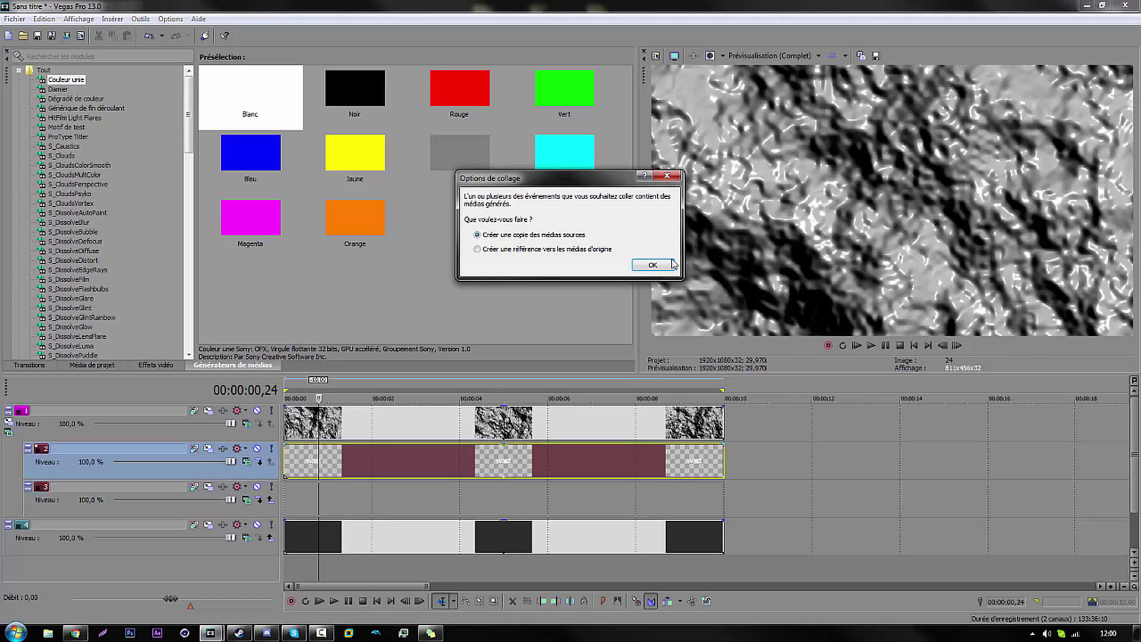
{"action": "left_click", "coordinate": [652, 265]}
{"action": "left_click", "coordinate": [469, 504]}
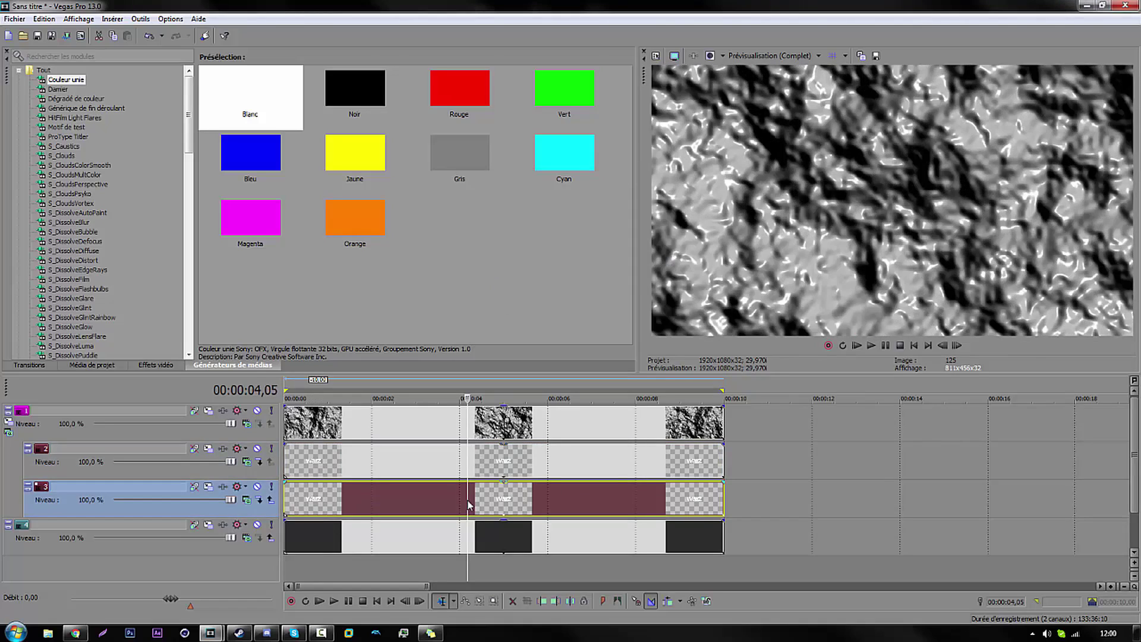
Change the track 3 title text from warz to 'hey'.
{"action": "right_click", "coordinate": [406, 497]}
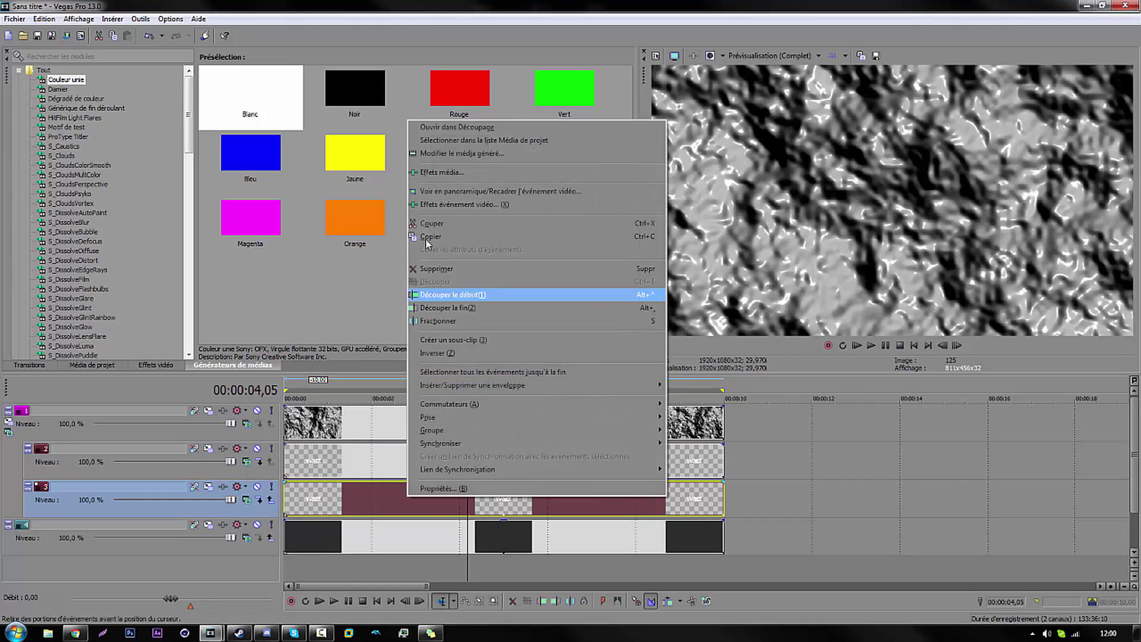
{"action": "left_click", "coordinate": [475, 150]}
{"action": "key", "text": "ctrl+a"}
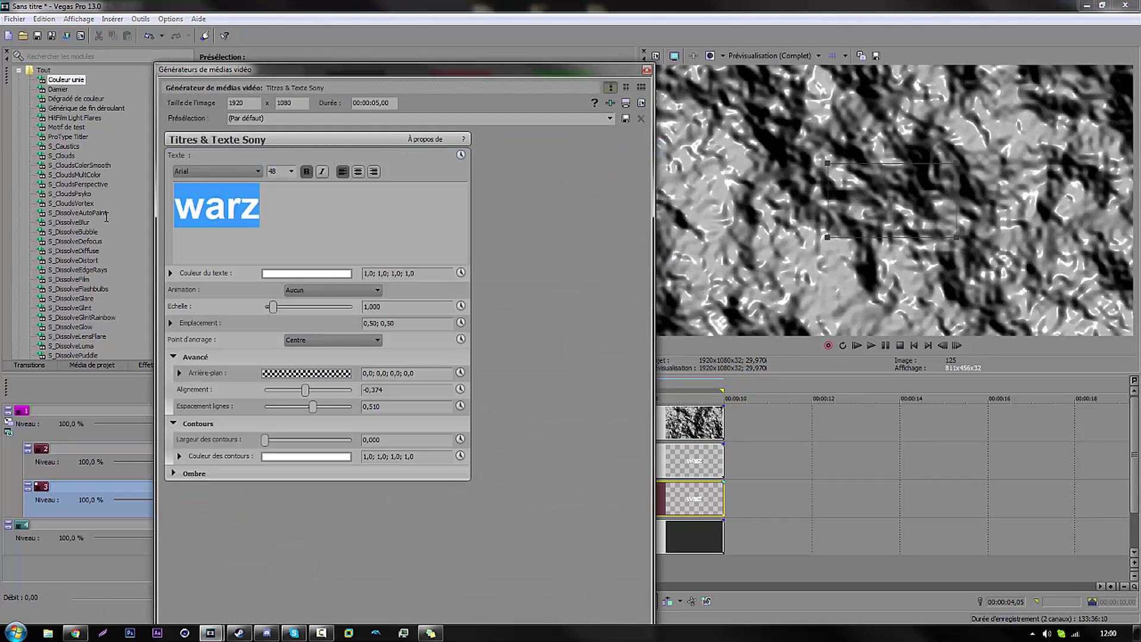
{"action": "type", "text": "hey"}
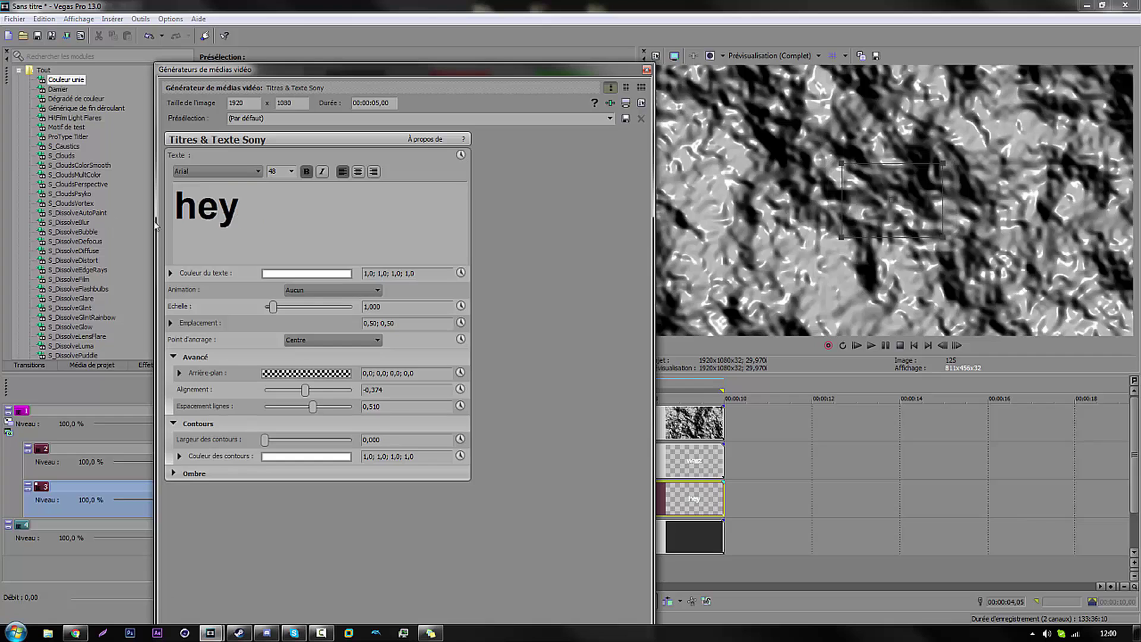
{"action": "left_click", "coordinate": [647, 70]}
In Pan/Crop, shift the hey text lower, moving Centre Y from 540 to 368,6.
{"action": "right_click", "coordinate": [461, 494]}
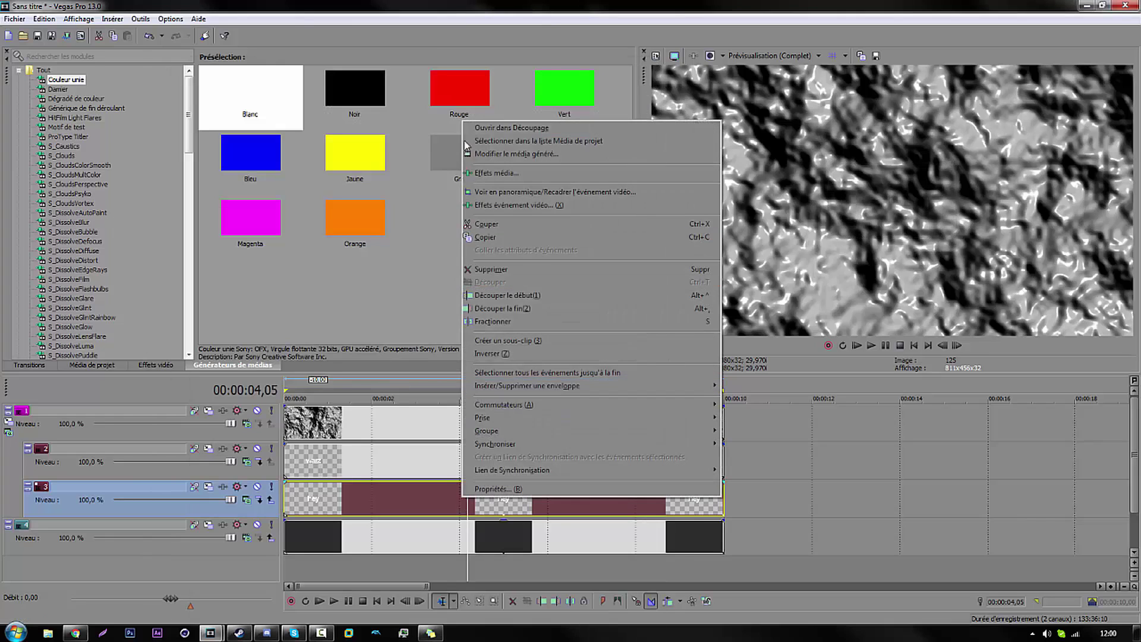
{"action": "left_click", "coordinate": [493, 189]}
{"action": "left_click", "coordinate": [574, 470]}
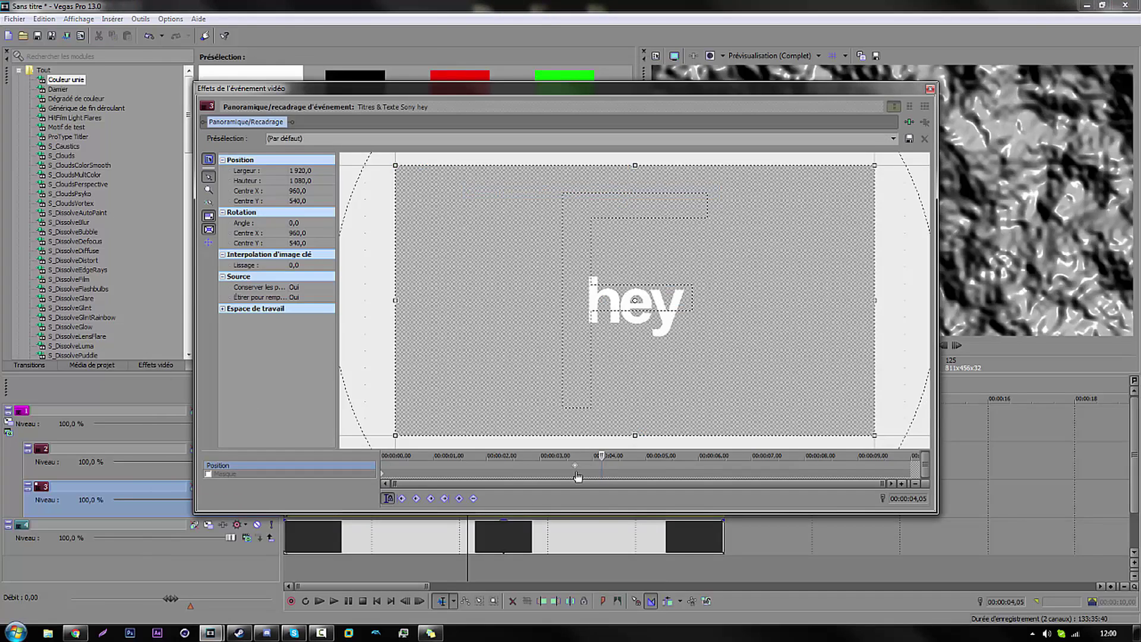
{"action": "left_click_drag", "start_coordinate": [599, 346], "coordinate": [527, 245]}
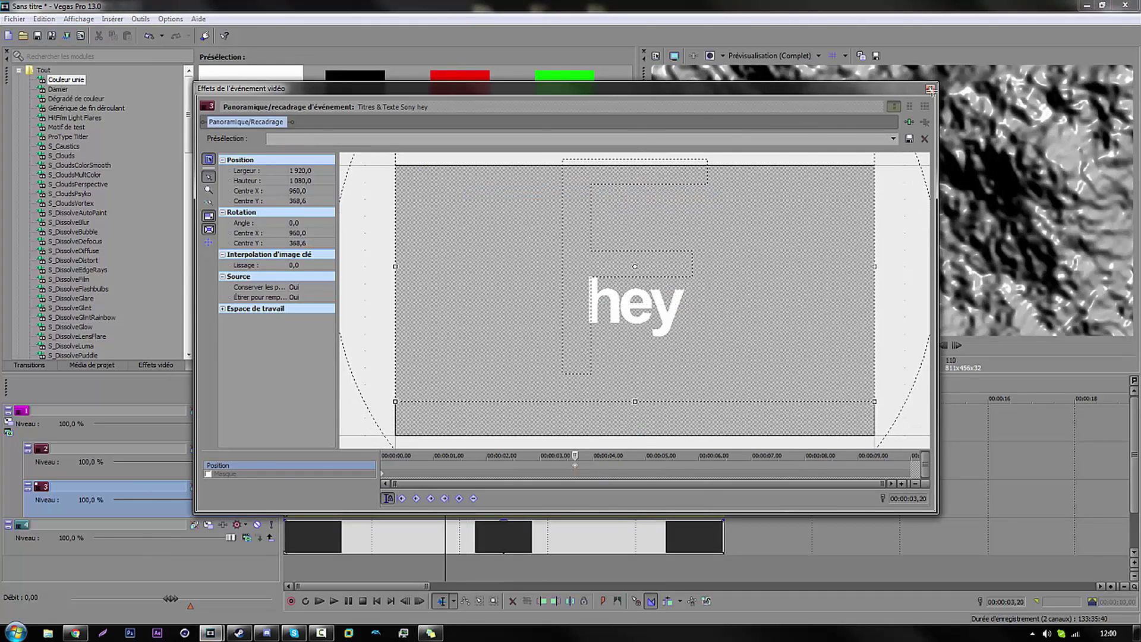
{"action": "left_click", "coordinate": [931, 89]}
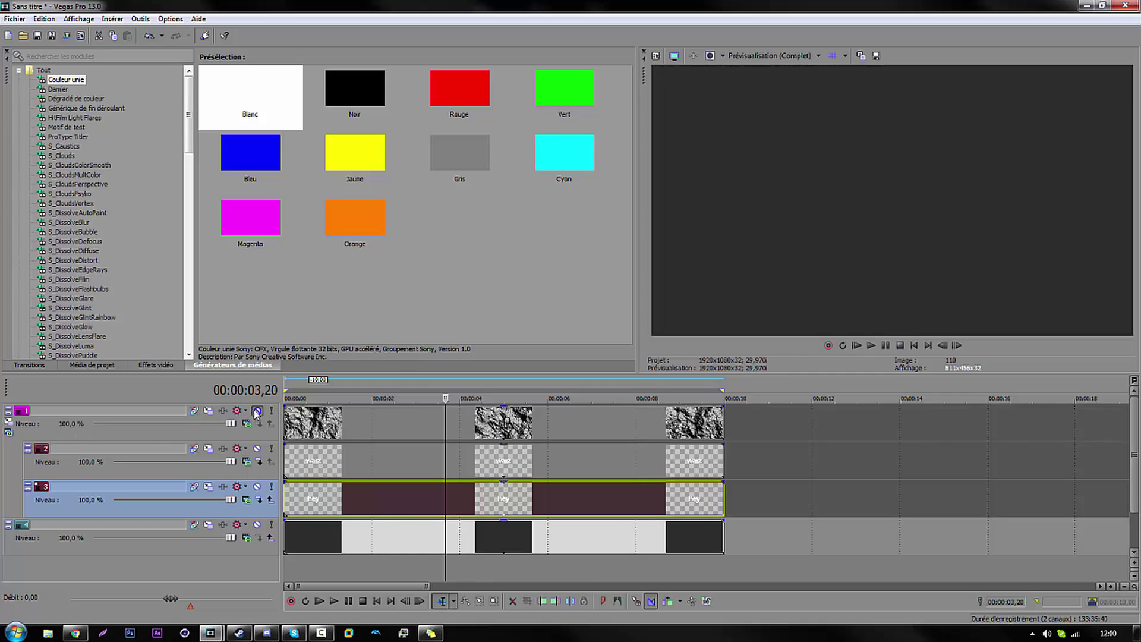
Check the titles by toggling the texture track's mute and dropping its clip opacity to 0%.
{"action": "right_click", "coordinate": [243, 471]}
{"action": "key", "text": "Escape"}
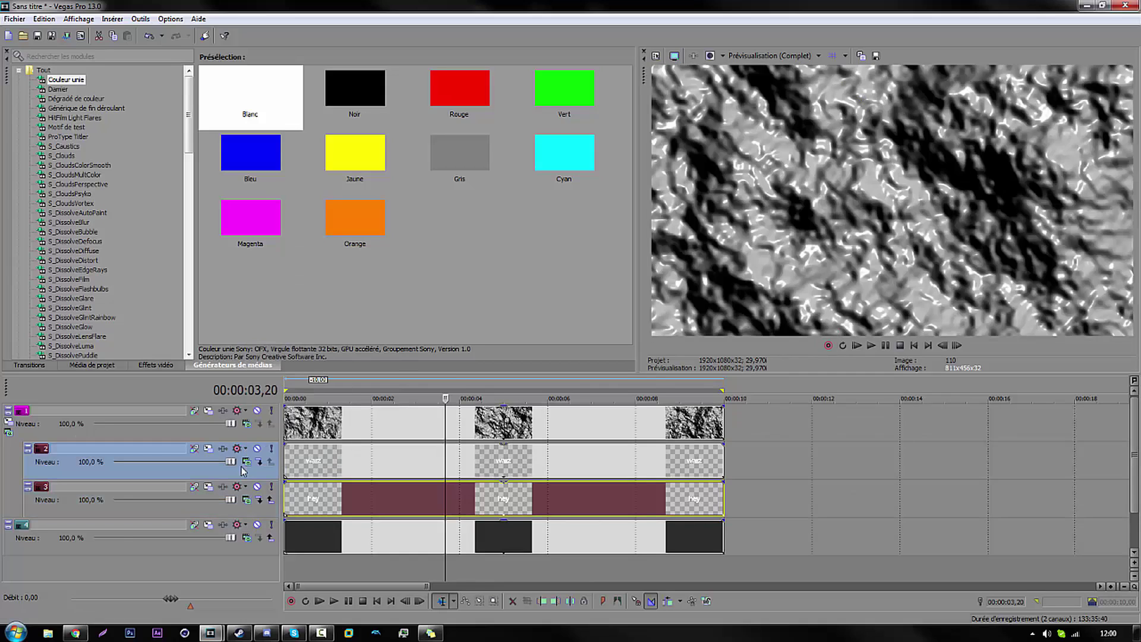
{"action": "left_click", "coordinate": [258, 410]}
{"action": "left_click", "coordinate": [257, 410]}
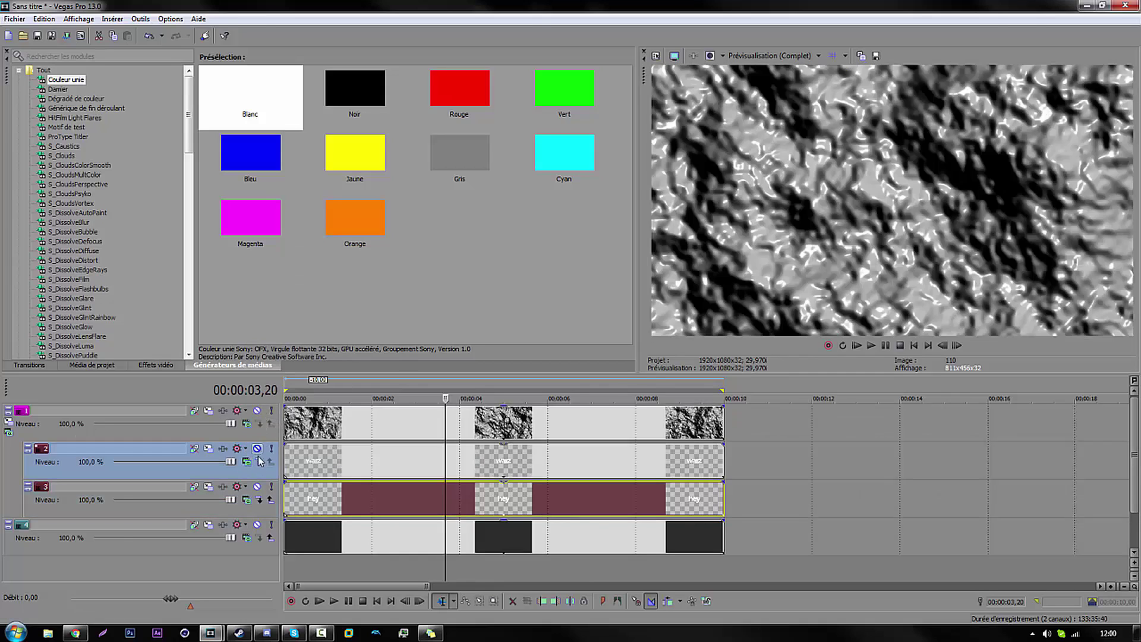
{"action": "left_click", "coordinate": [321, 411]}
{"action": "left_click_drag", "start_coordinate": [325, 412], "coordinate": [315, 467]}
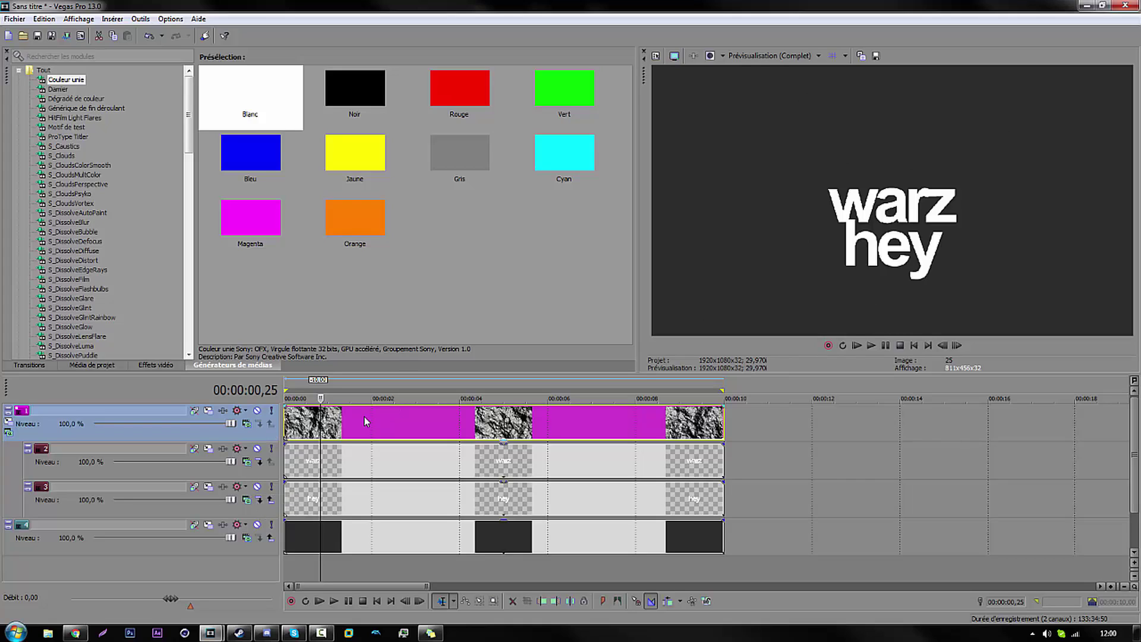
{"action": "left_click", "coordinate": [435, 463]}
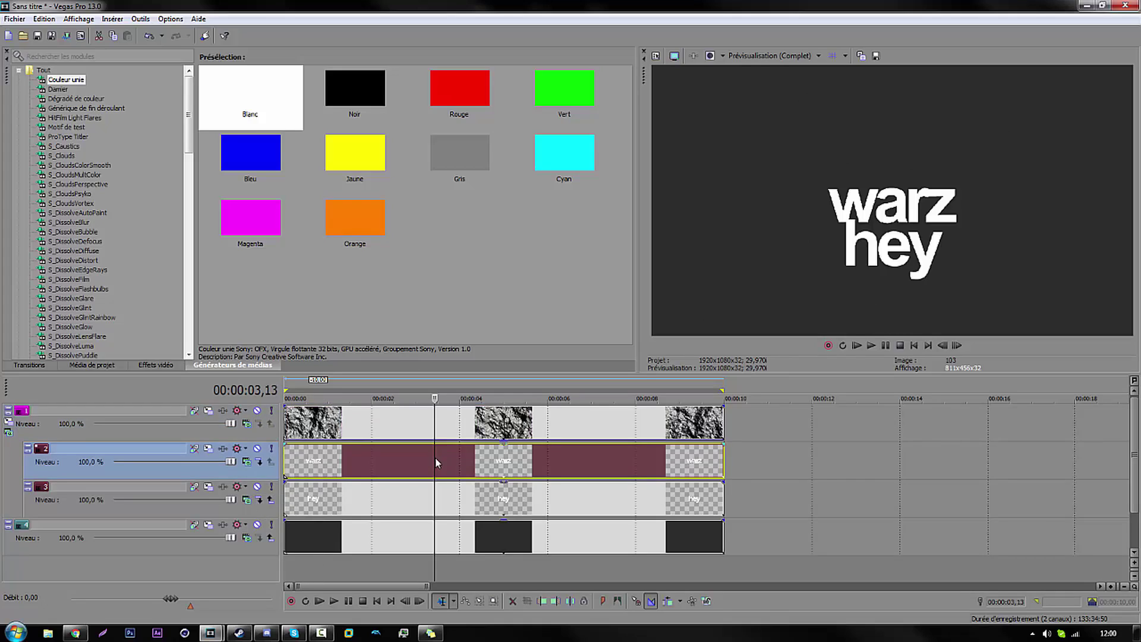
Delete the hey title track and bring up track 1's compositing modes at 00:00:01,17.
{"action": "left_click", "coordinate": [250, 510]}
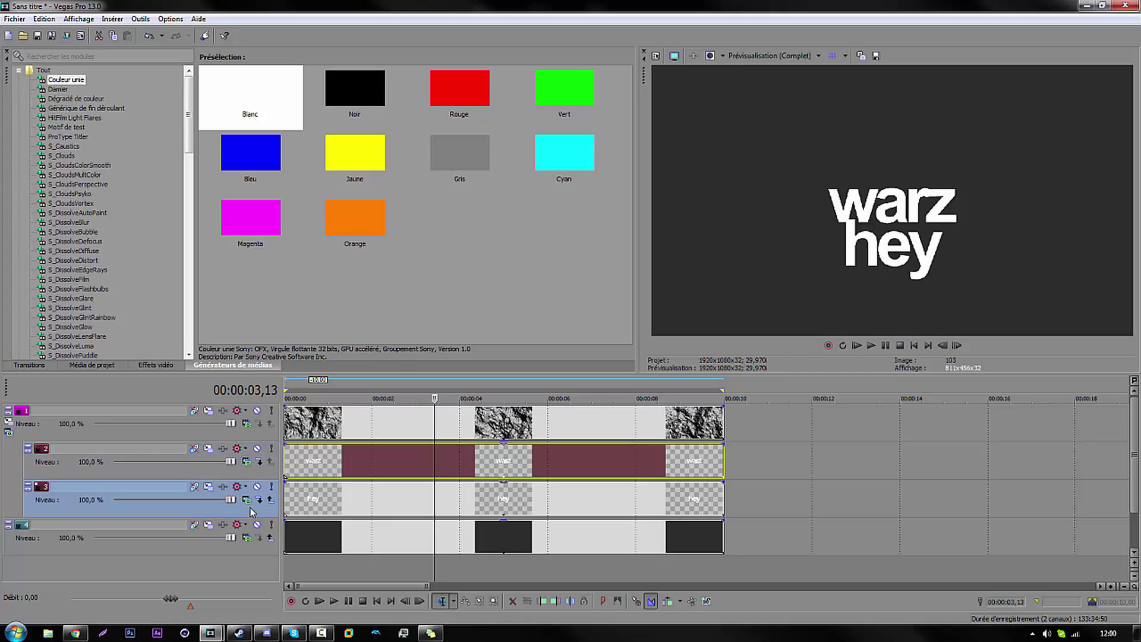
{"action": "key", "text": "Delete"}
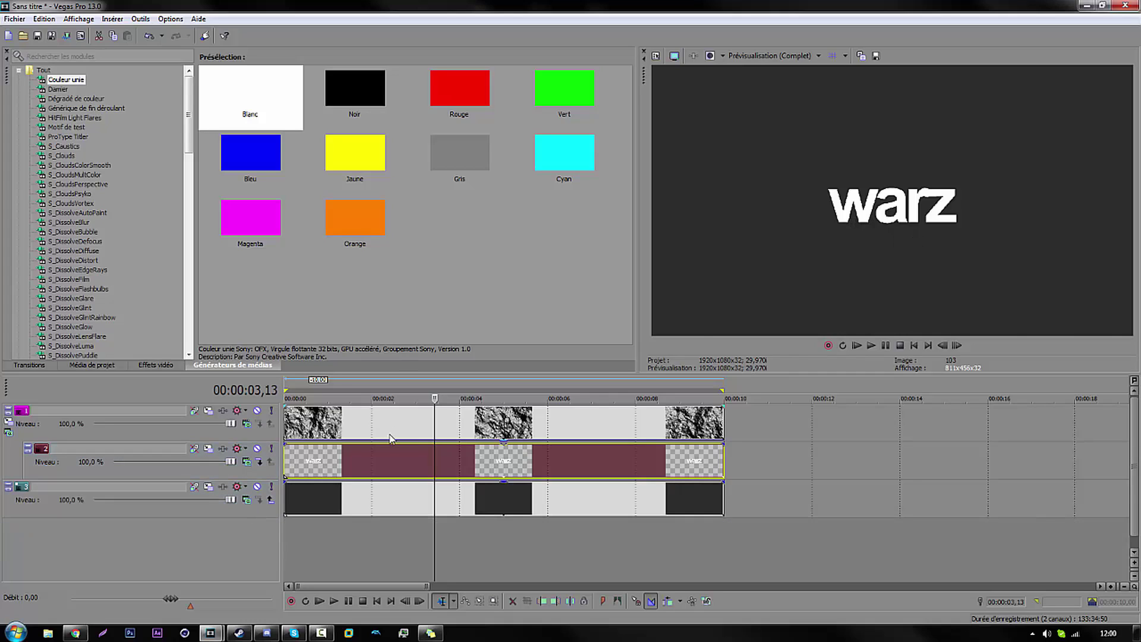
{"action": "left_click", "coordinate": [354, 425]}
{"action": "left_click", "coordinate": [247, 425]}
Set track 1's compositing to Custom using Sony's Carte de déplacement at 0.100 scale.
{"action": "left_click", "coordinate": [279, 238]}
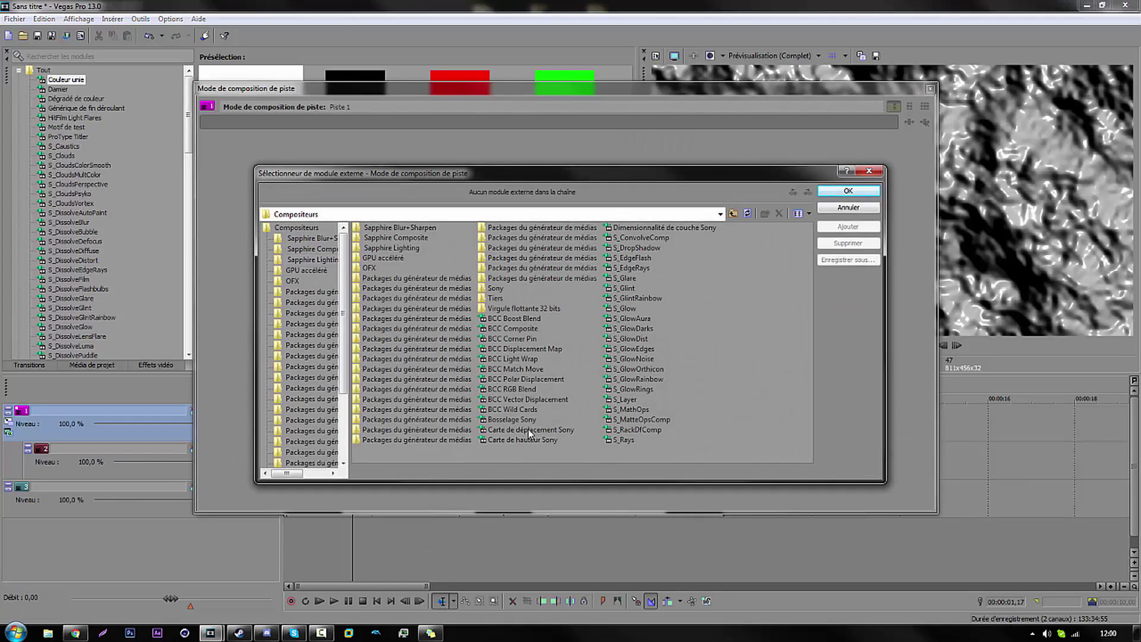
{"action": "left_click", "coordinate": [529, 430]}
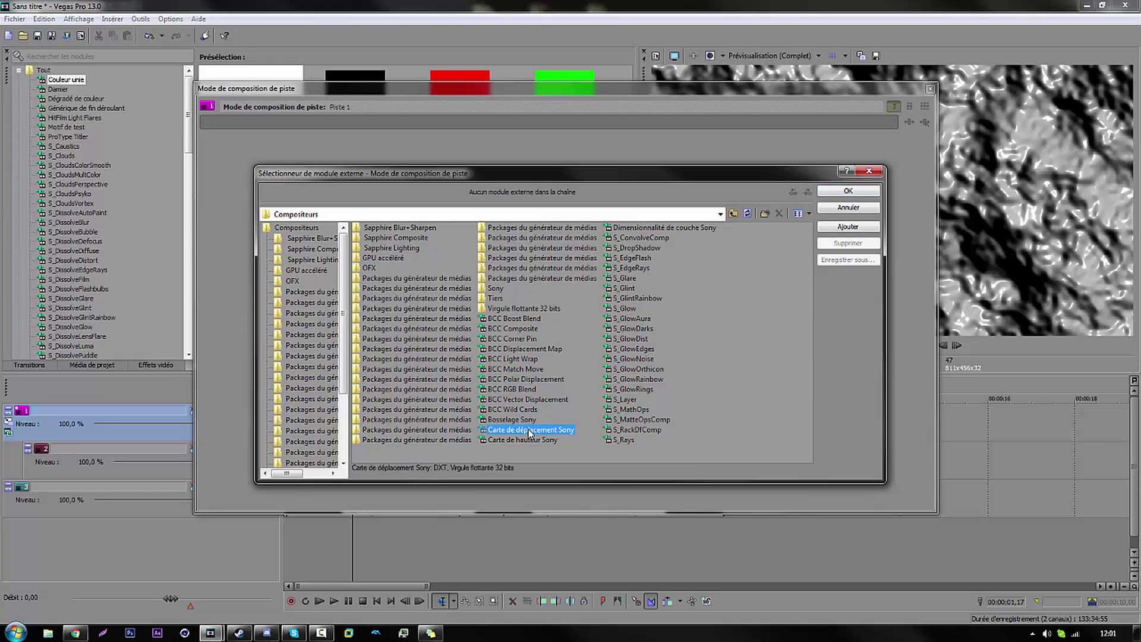
{"action": "left_click", "coordinate": [848, 226]}
{"action": "left_click", "coordinate": [849, 191]}
{"action": "left_click_drag", "start_coordinate": [340, 97], "coordinate": [1089, 159]}
{"action": "left_click", "coordinate": [914, 345]}
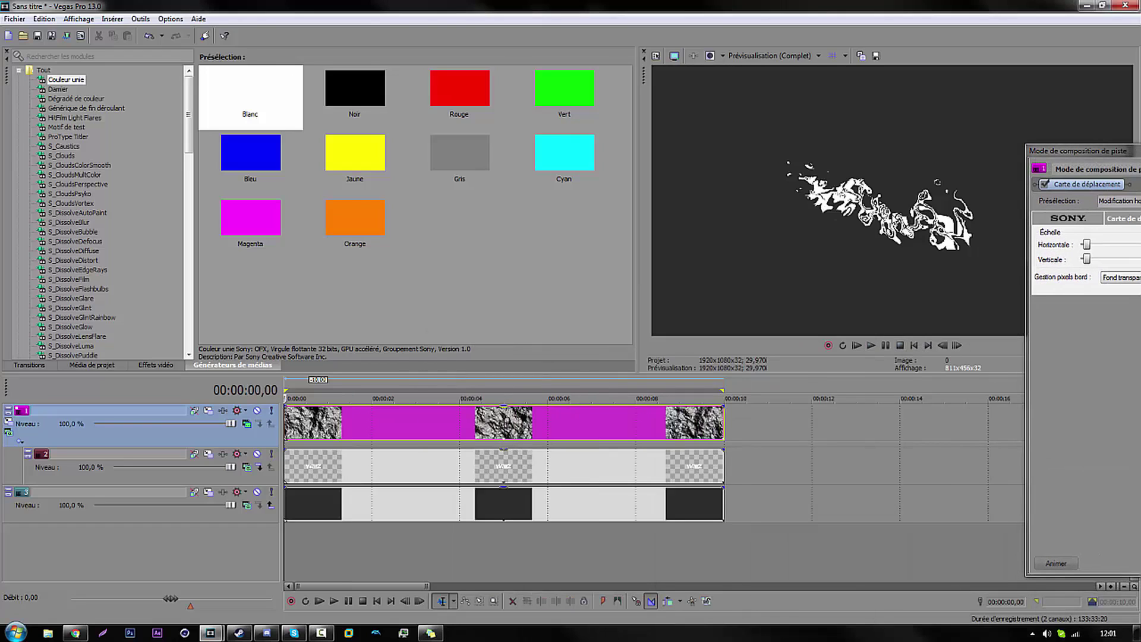
Preview the distortion, then bring back and shrink the displacement settings window.
{"action": "left_click", "coordinate": [871, 345]}
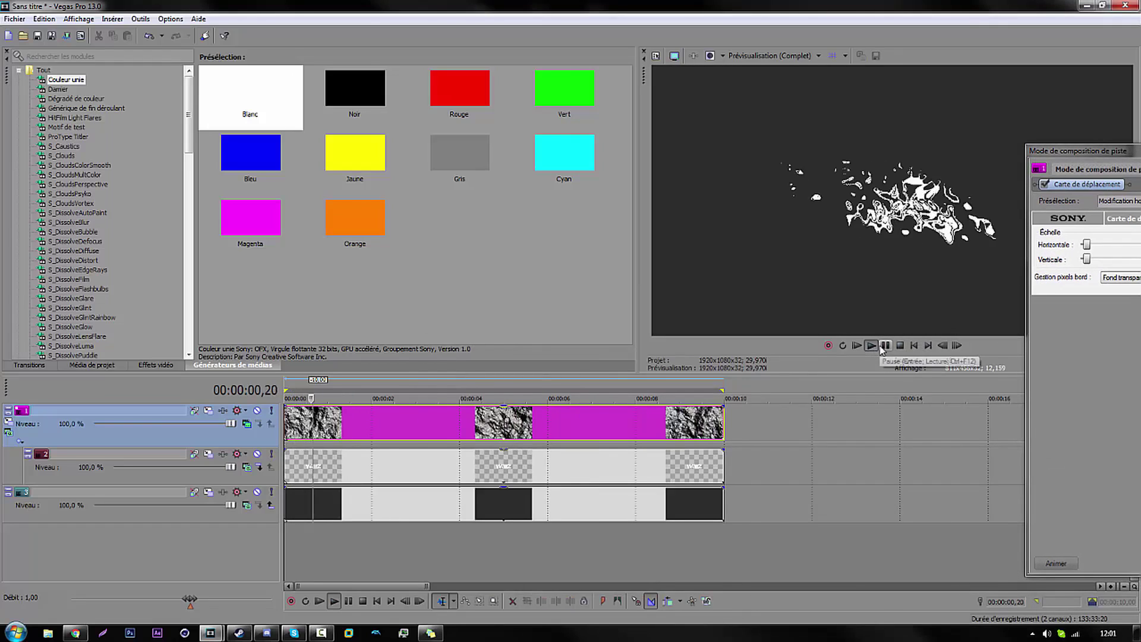
{"action": "left_click", "coordinate": [886, 346]}
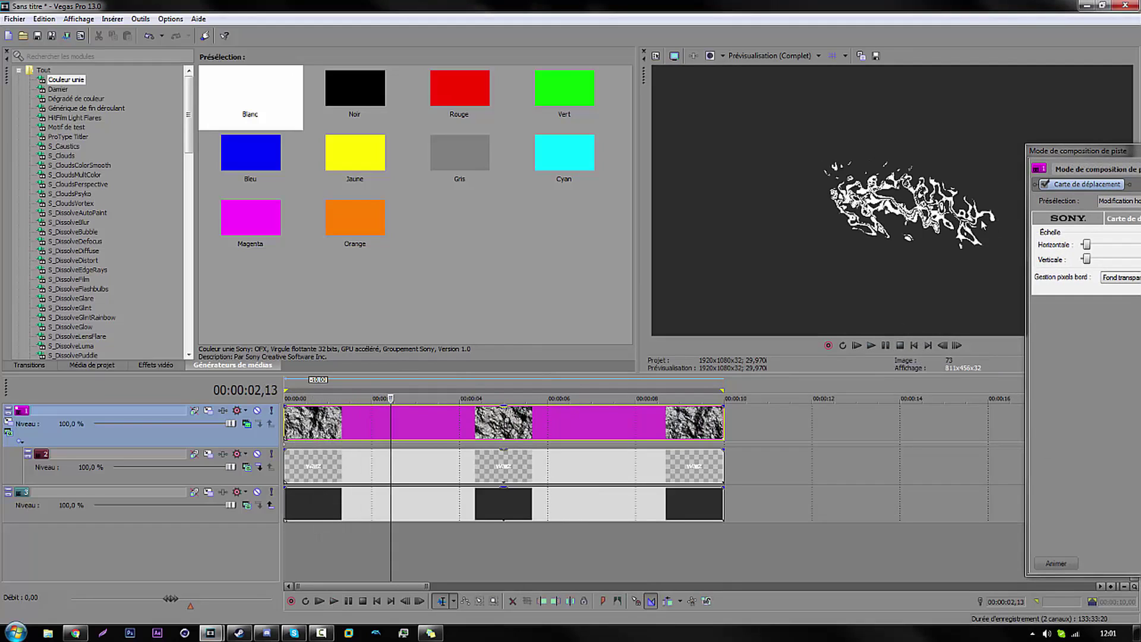
{"action": "left_click_drag", "start_coordinate": [1049, 156], "coordinate": [113, 183]}
{"action": "left_click_drag", "start_coordinate": [842, 302], "coordinate": [451, 303]}
{"action": "left_click_drag", "start_coordinate": [357, 169], "coordinate": [384, 120]}
Enter 0,002 for both Horizontale and Verticale scale in Carte de déplacement.
{"action": "double_click", "coordinate": [264, 209]}
{"action": "type", "text": "0,"}
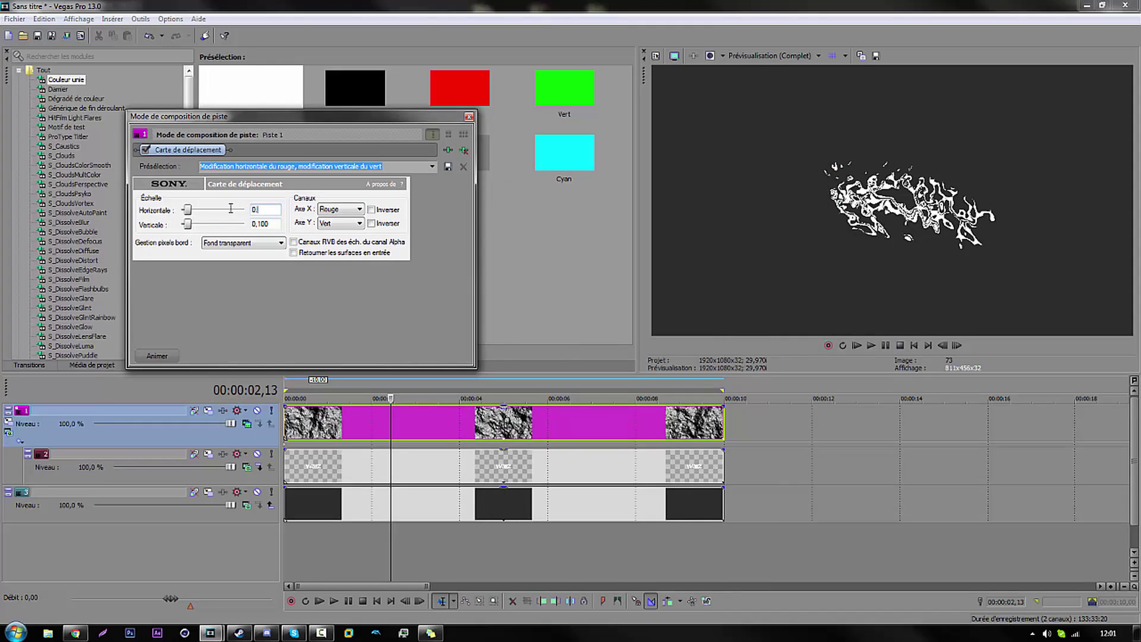
{"action": "type", "text": "001"}
{"action": "key", "text": "Return"}
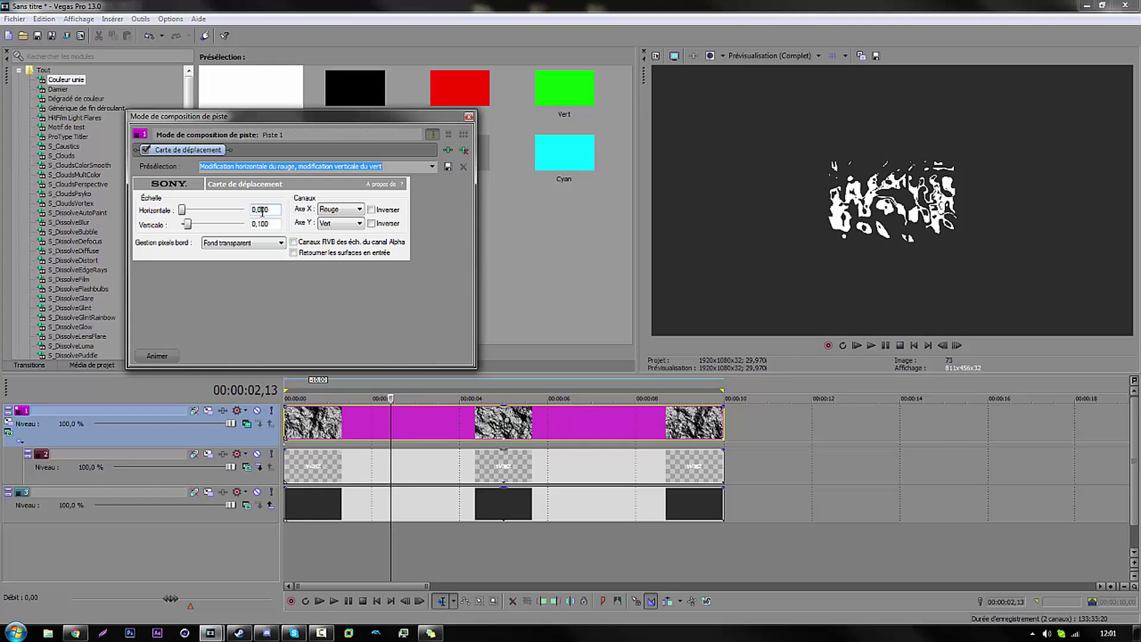
{"action": "key", "text": "Return"}
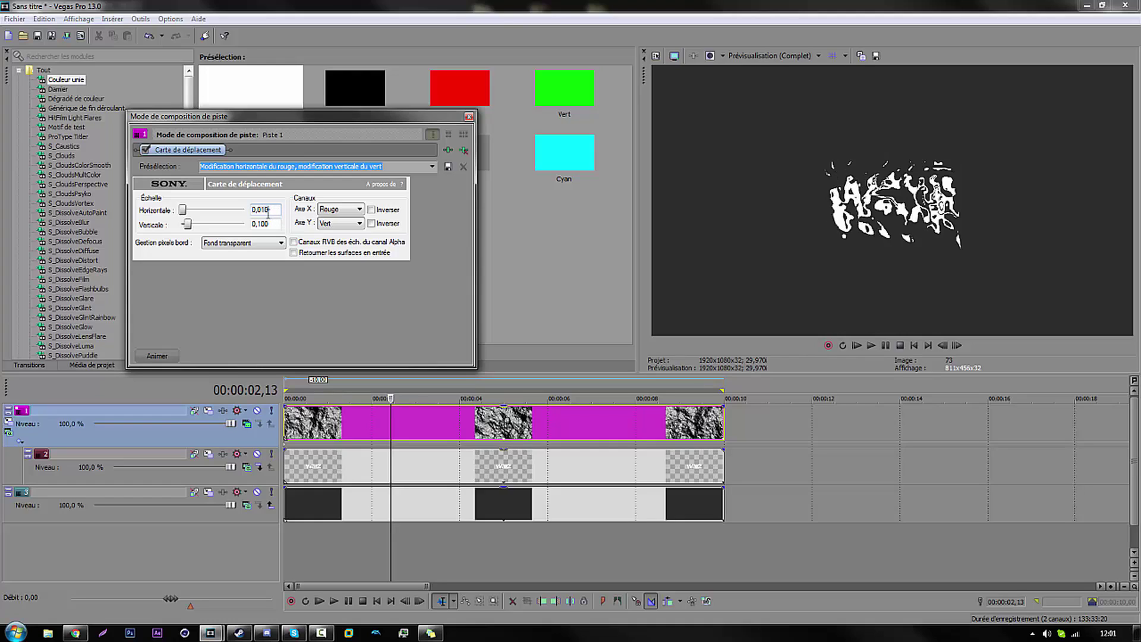
{"action": "left_click_drag", "start_coordinate": [184, 214], "coordinate": [181, 212]}
{"action": "left_click_drag", "start_coordinate": [270, 225], "coordinate": [237, 228]}
{"action": "type", "text": "0"}
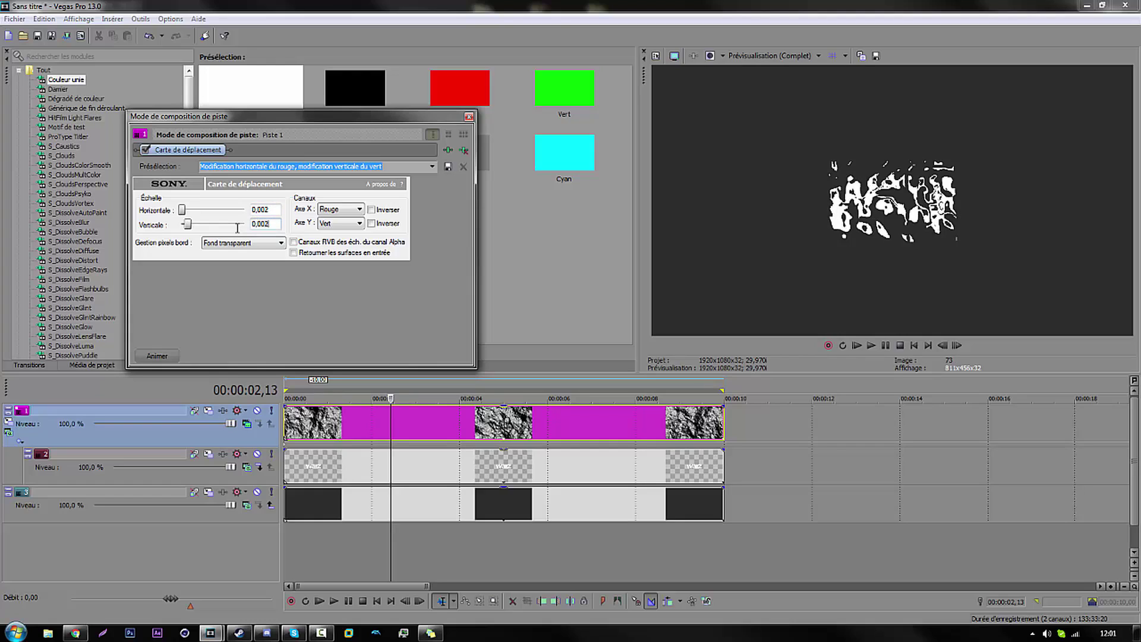
{"action": "key", "text": "Return"}
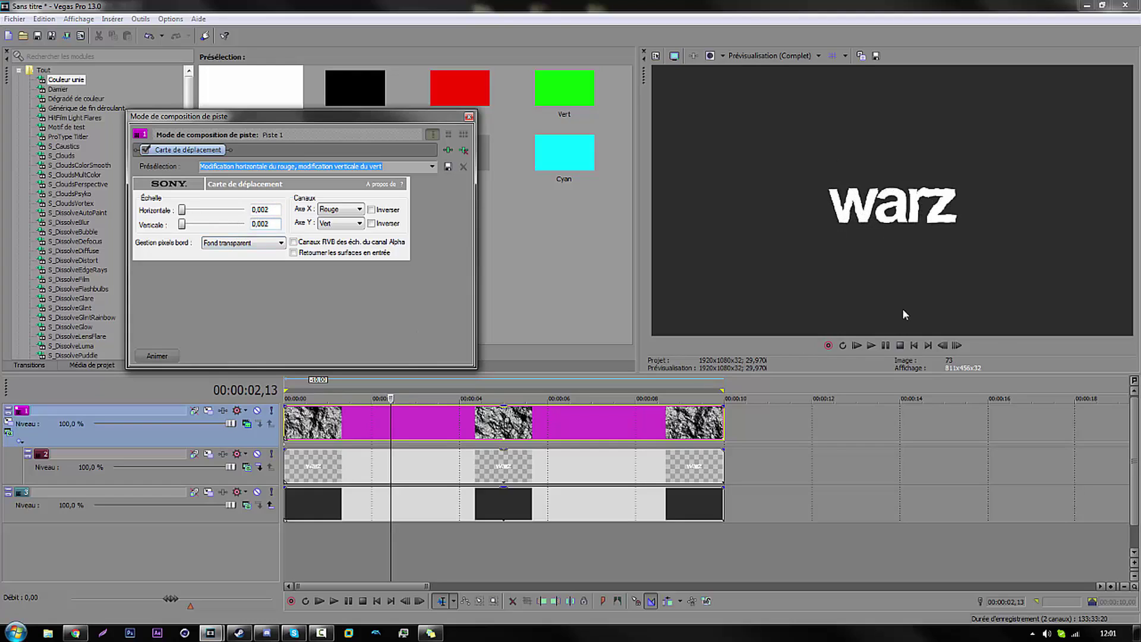
Replay from the start to confirm warz is readable, then close the settings window.
{"action": "left_click", "coordinate": [914, 345]}
{"action": "left_click", "coordinate": [871, 345]}
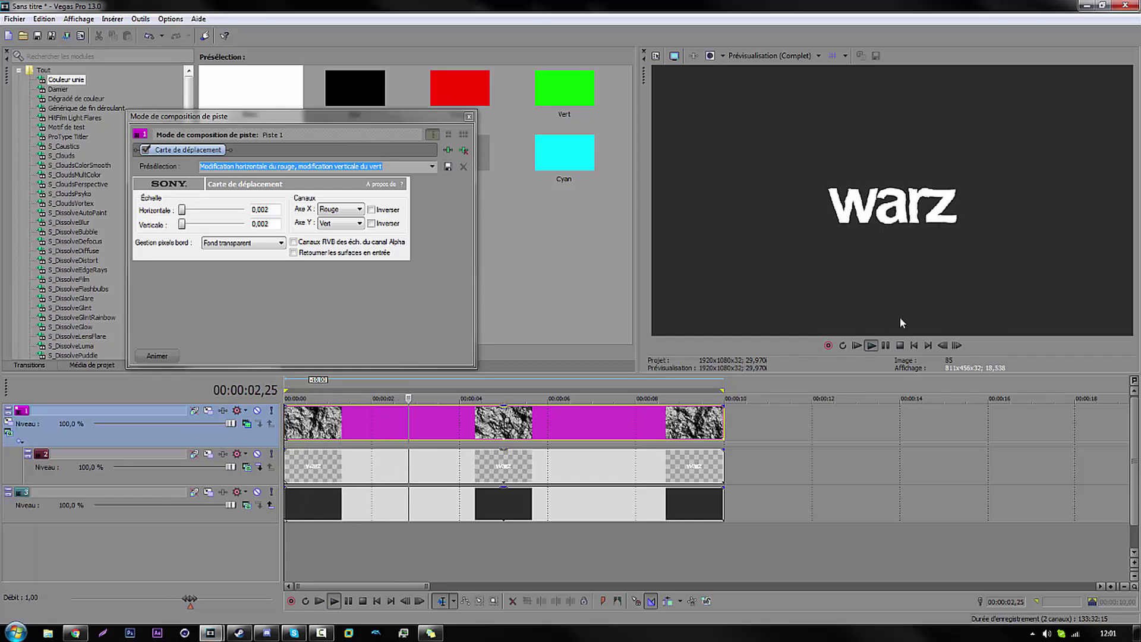
{"action": "left_click", "coordinate": [885, 345]}
{"action": "left_click", "coordinate": [469, 116]}
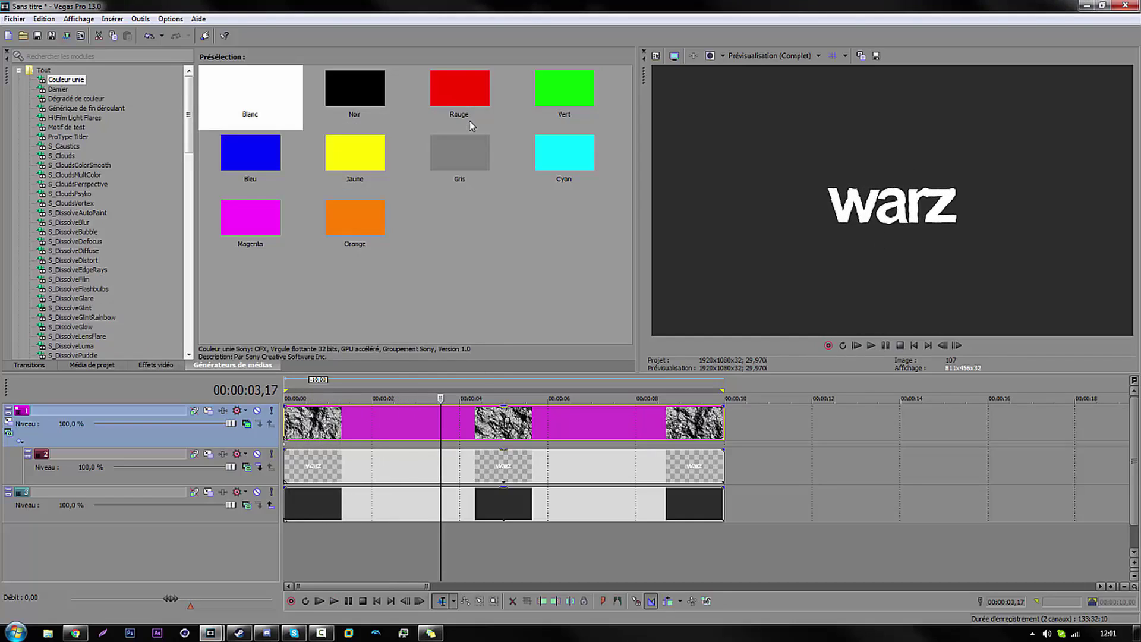
{"action": "key", "text": "ctrl+Home"}
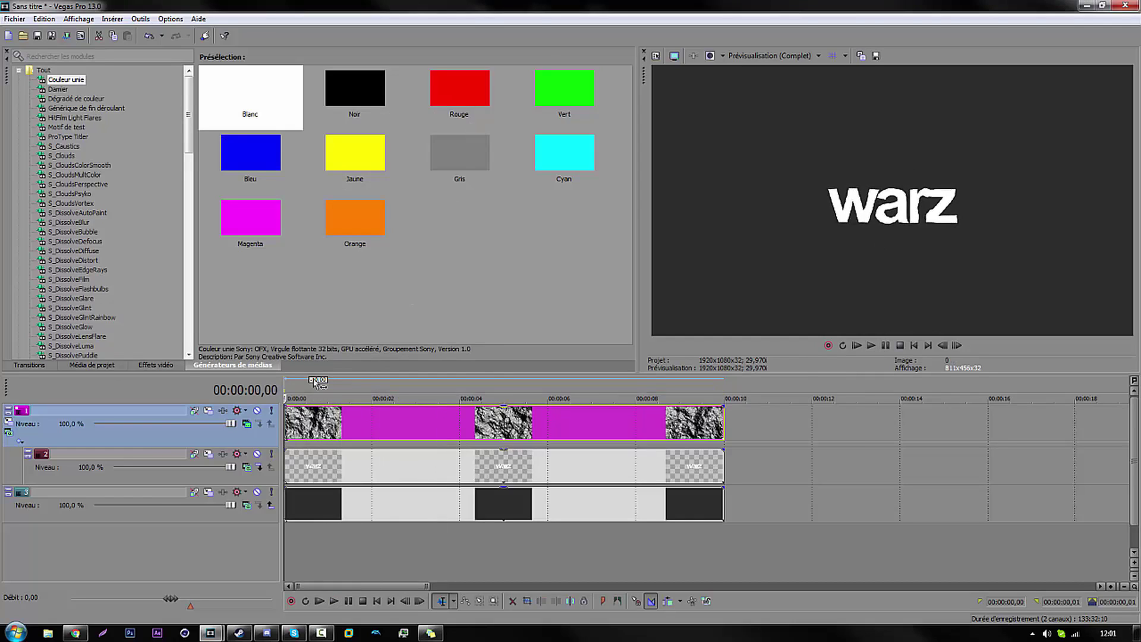
{"action": "left_click_drag", "start_coordinate": [287, 410], "coordinate": [440, 406]}
{"action": "key", "text": "space"}
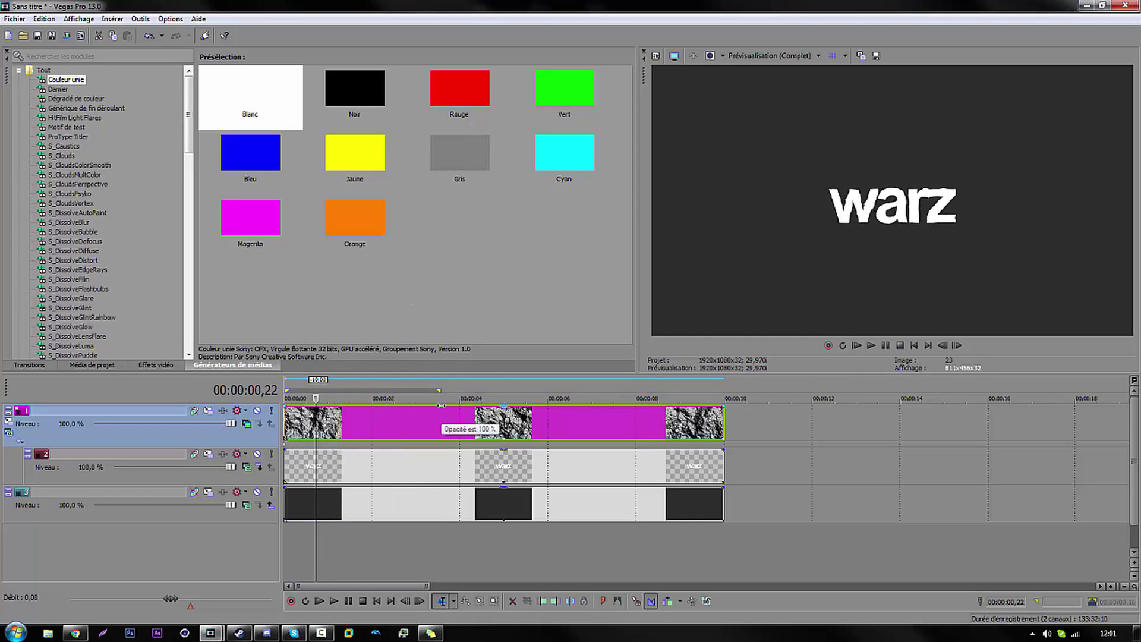
{"action": "left_click", "coordinate": [872, 347]}
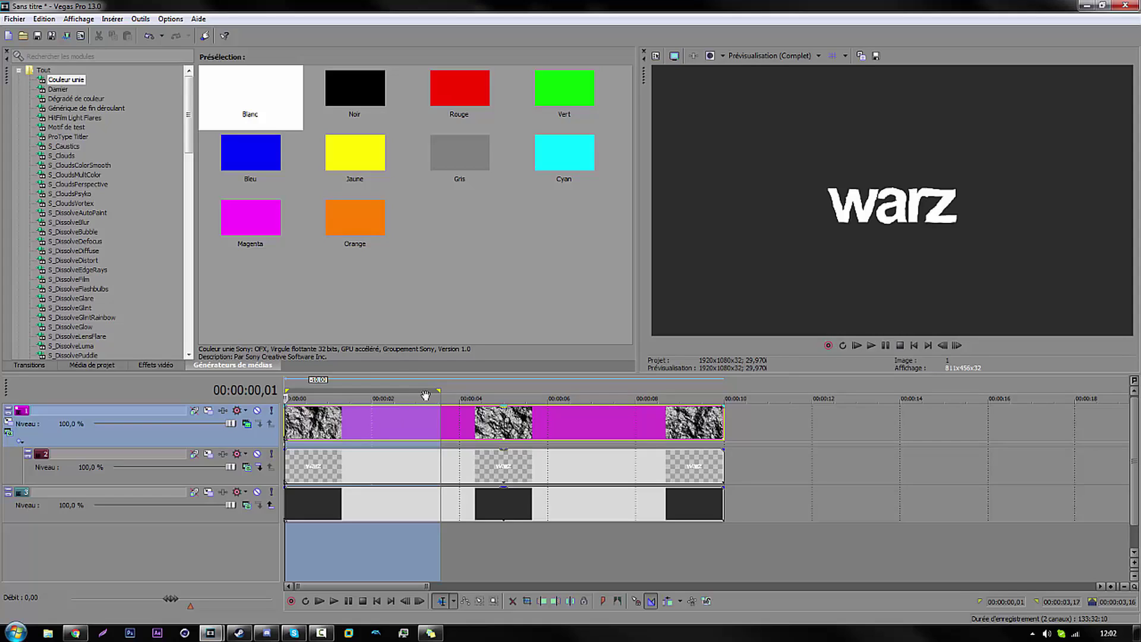
{"action": "left_click_drag", "start_coordinate": [438, 391], "coordinate": [724, 393]}
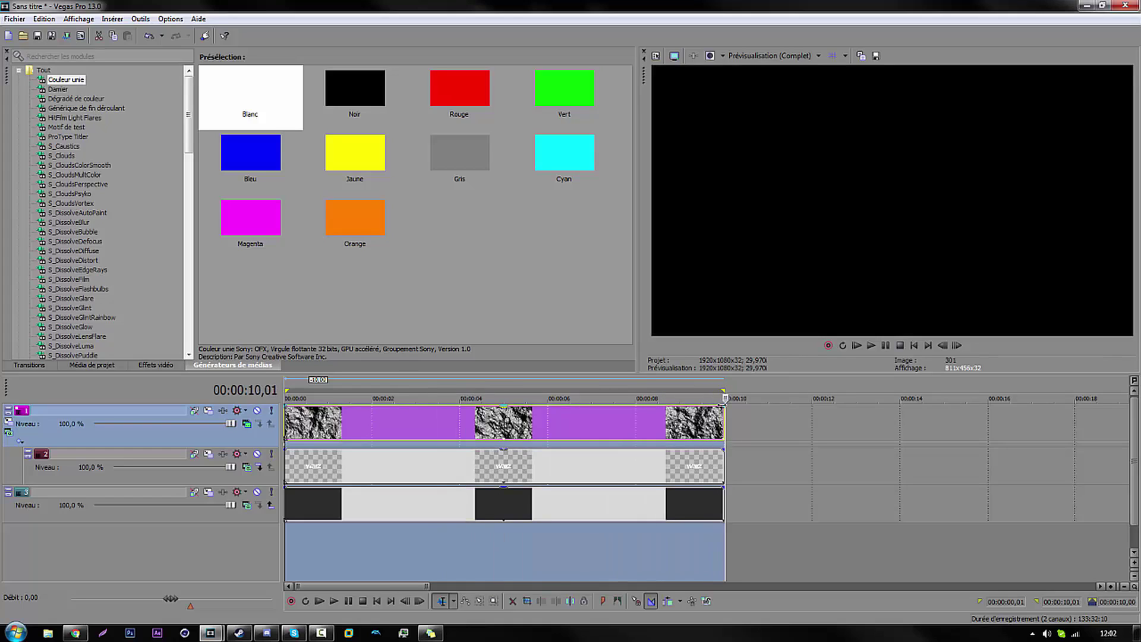
{"action": "left_click", "coordinate": [613, 436]}
{"action": "left_click", "coordinate": [522, 429]}
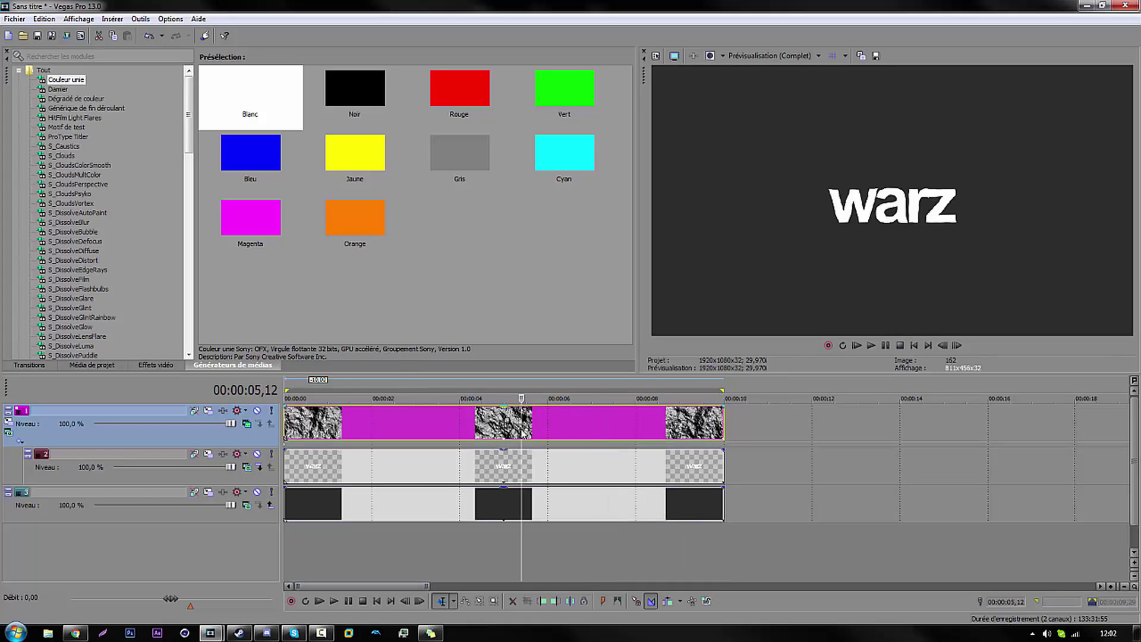
In S_TextureNoiseEmboss 4's Propriétés, set sub-sampling to 0,100 and playback rate to about 0,250.
{"action": "right_click", "coordinate": [516, 429]}
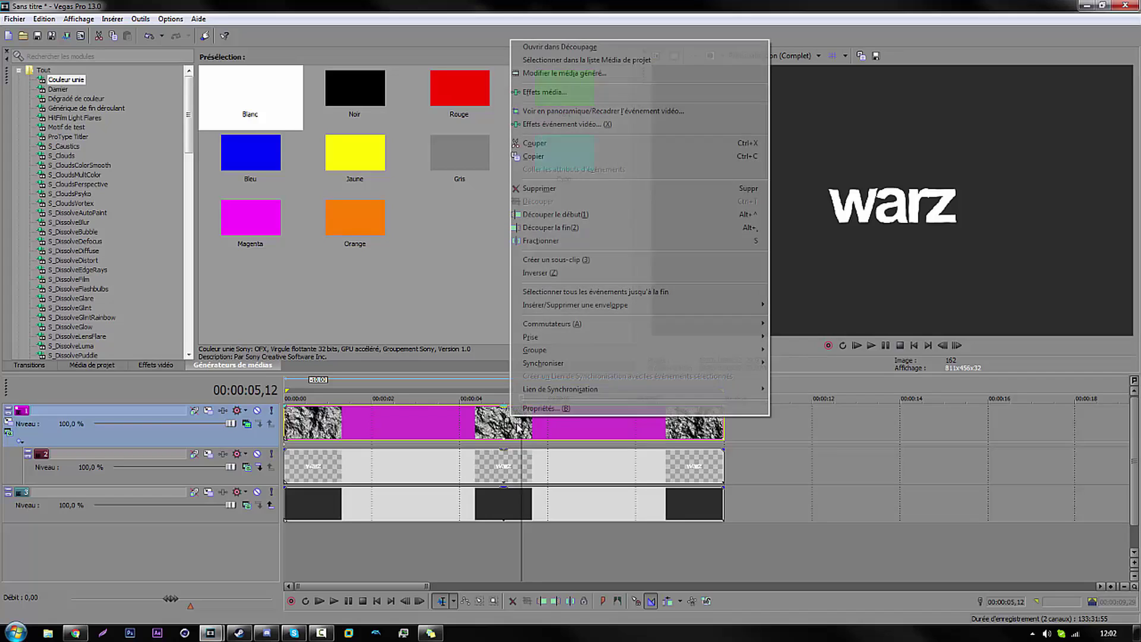
{"action": "left_click", "coordinate": [557, 410]}
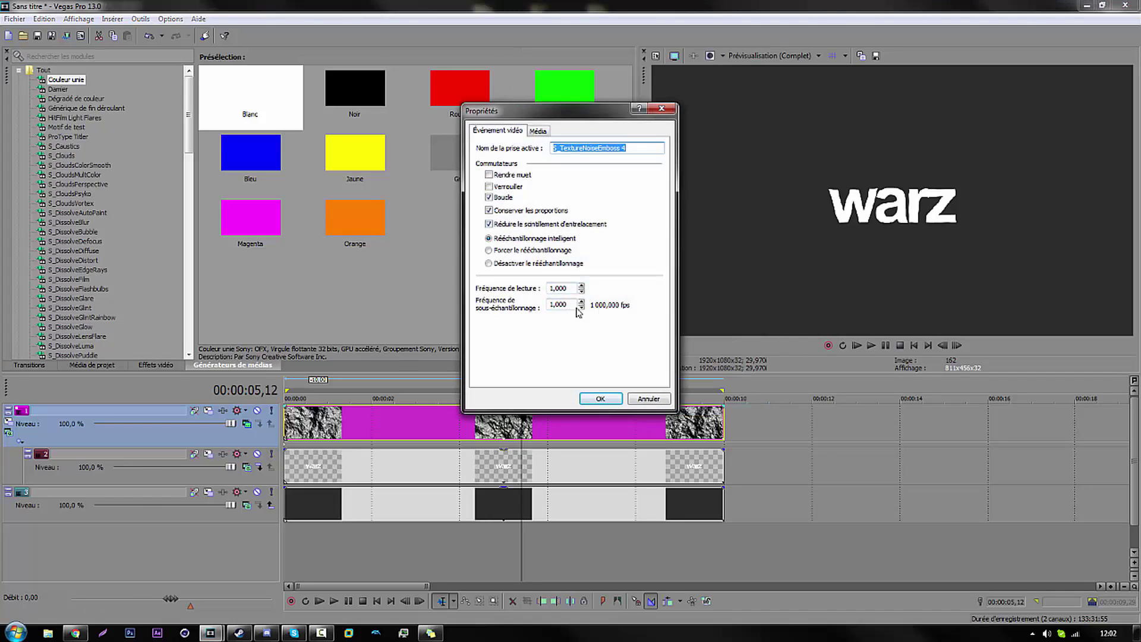
{"action": "left_click_drag", "start_coordinate": [579, 305], "coordinate": [585, 486]}
{"action": "left_click", "coordinate": [563, 287]}
{"action": "left_click_drag", "start_coordinate": [580, 289], "coordinate": [571, 428]}
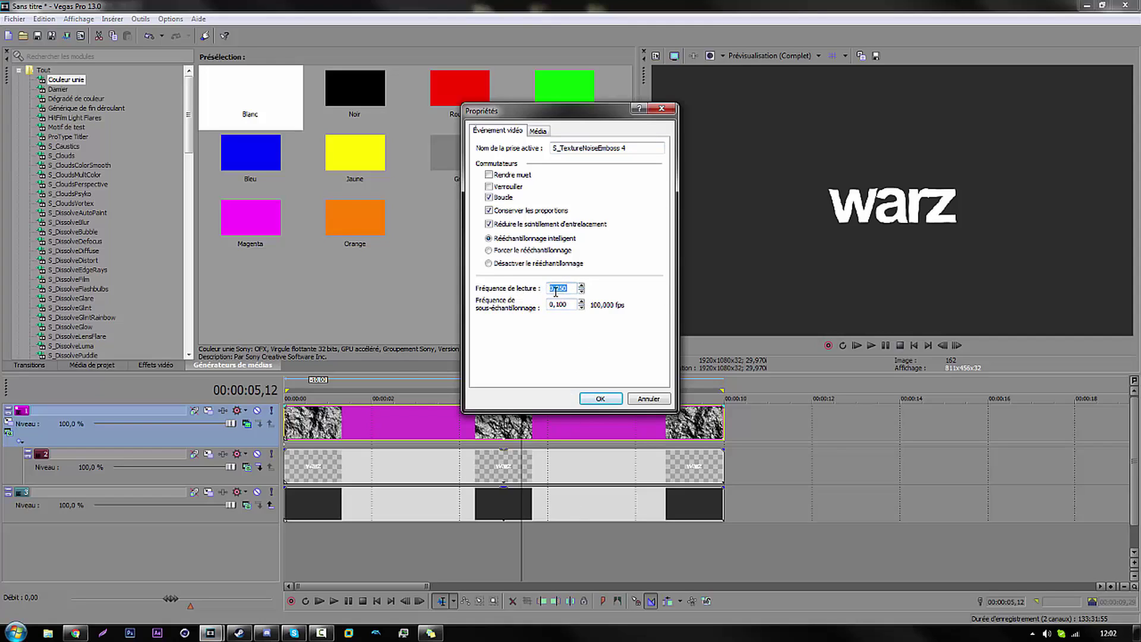